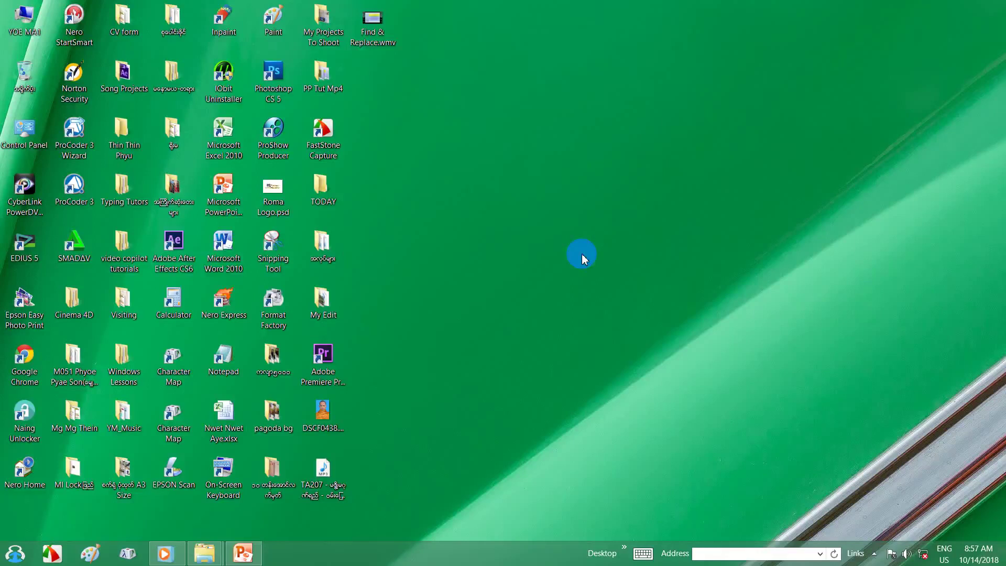
- Bring 'Microsoft Office PowerPoint 2010 Lessons.pptx' back up from the taskbar
{"action": "left_click", "coordinate": [243, 553]}
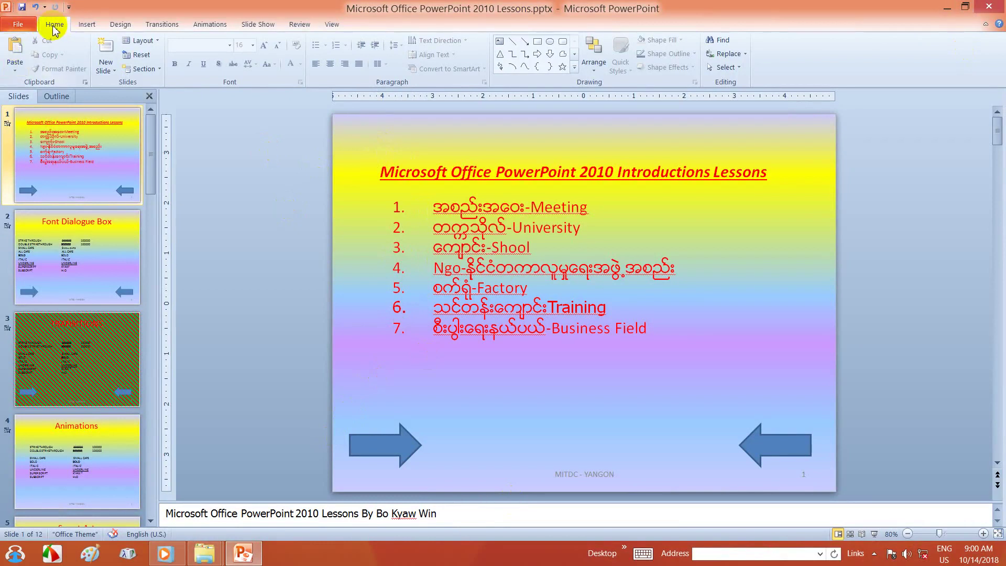
- Open Insert > Audio > Clip Art Audio to list the Claps Cheers and Telephone clips
{"action": "left_click", "coordinate": [87, 25]}
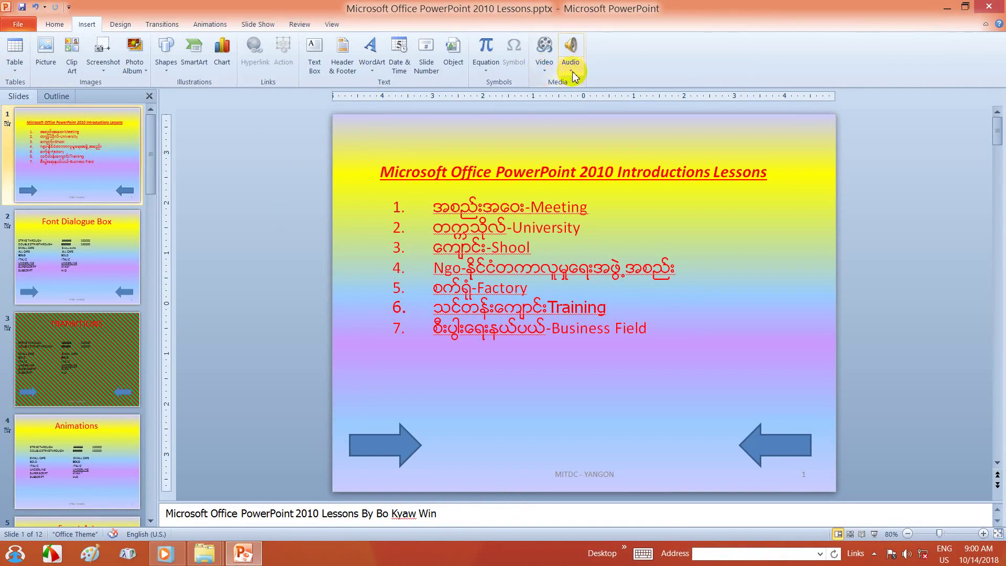
{"action": "left_click", "coordinate": [575, 76]}
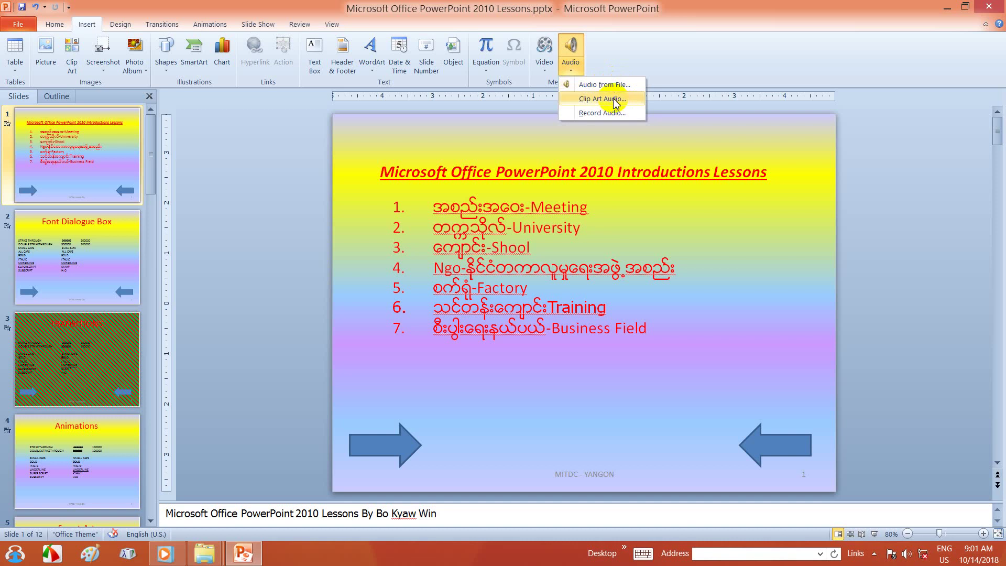
{"action": "left_click", "coordinate": [615, 103]}
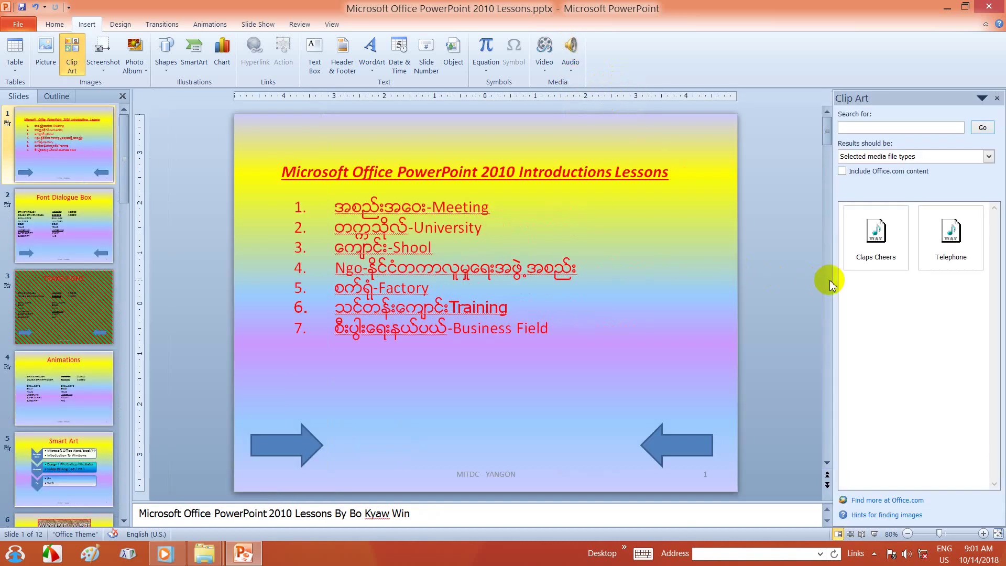
{"action": "left_click", "coordinate": [880, 243]}
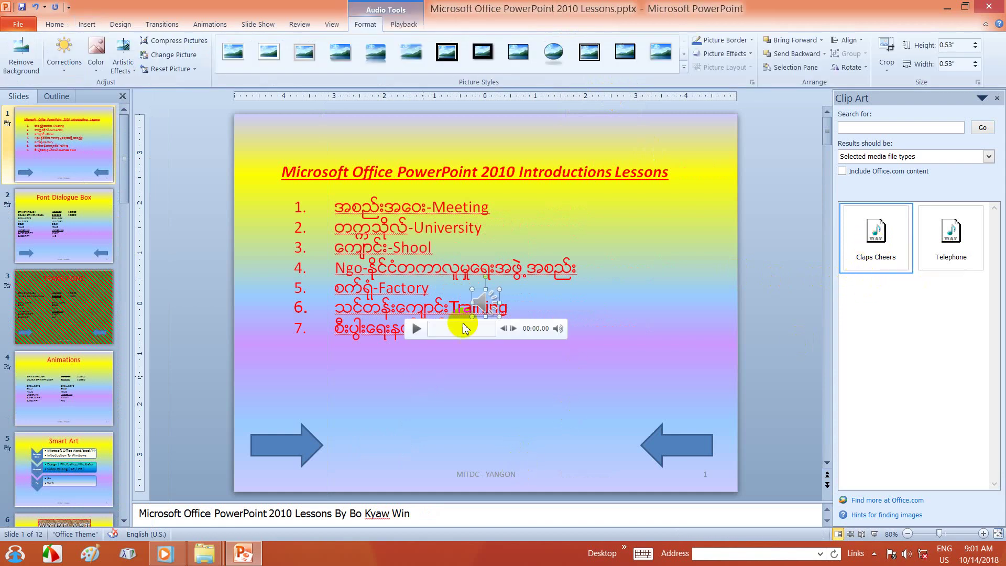
{"action": "left_click", "coordinate": [416, 329]}
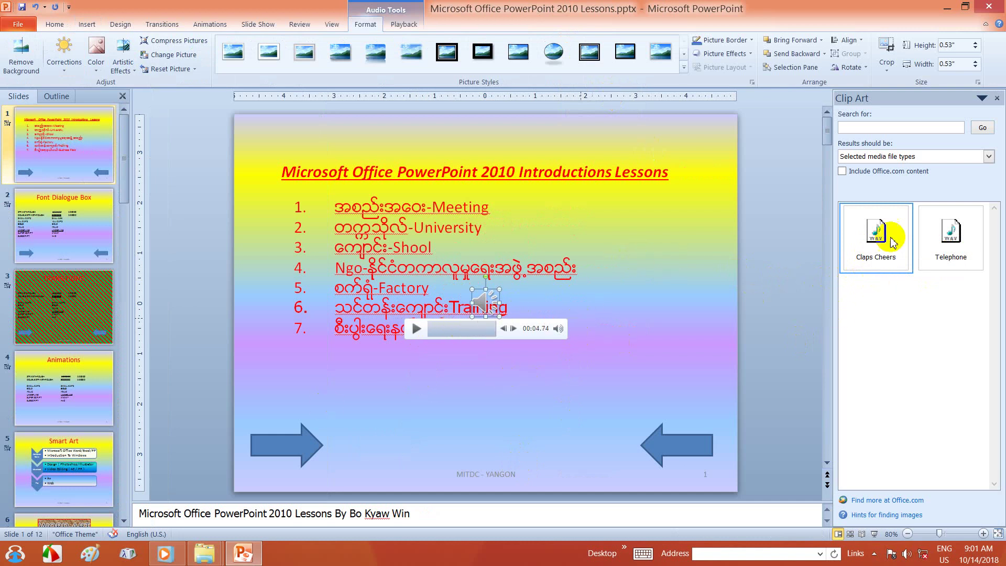
{"action": "left_click", "coordinate": [518, 304]}
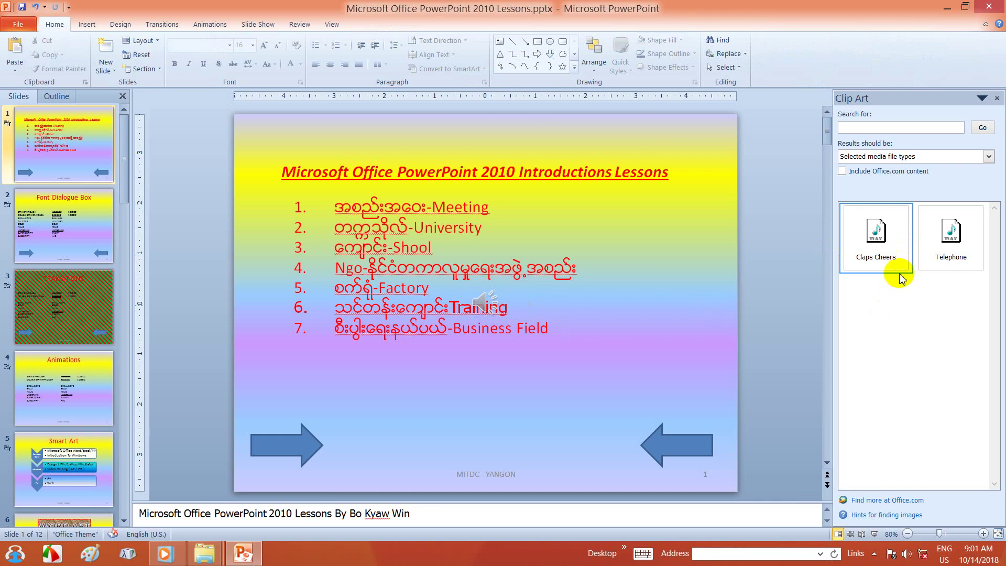
{"action": "left_click", "coordinate": [489, 305]}
{"action": "key", "text": "Delete"}
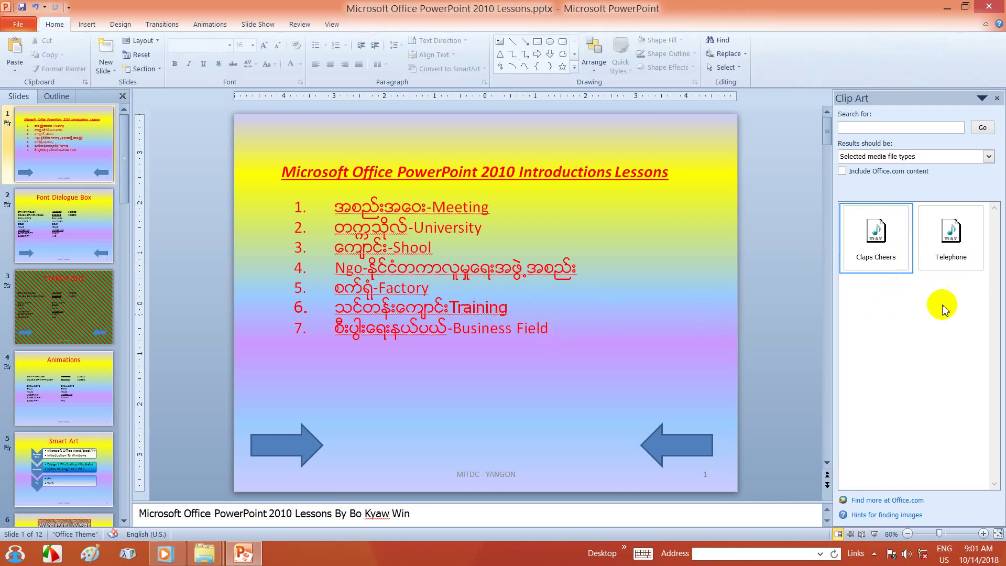
{"action": "left_click", "coordinate": [945, 246]}
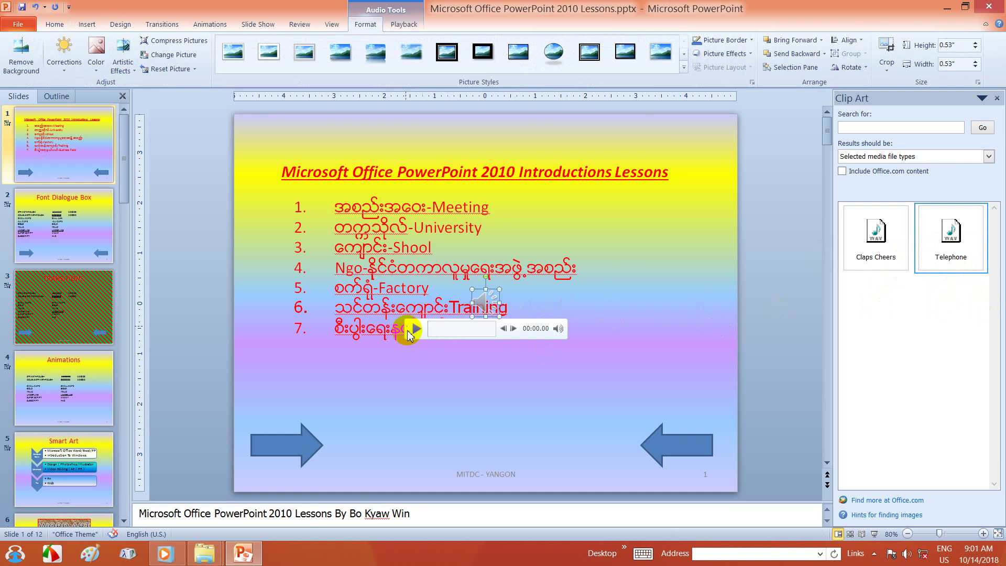
{"action": "left_click", "coordinate": [410, 330]}
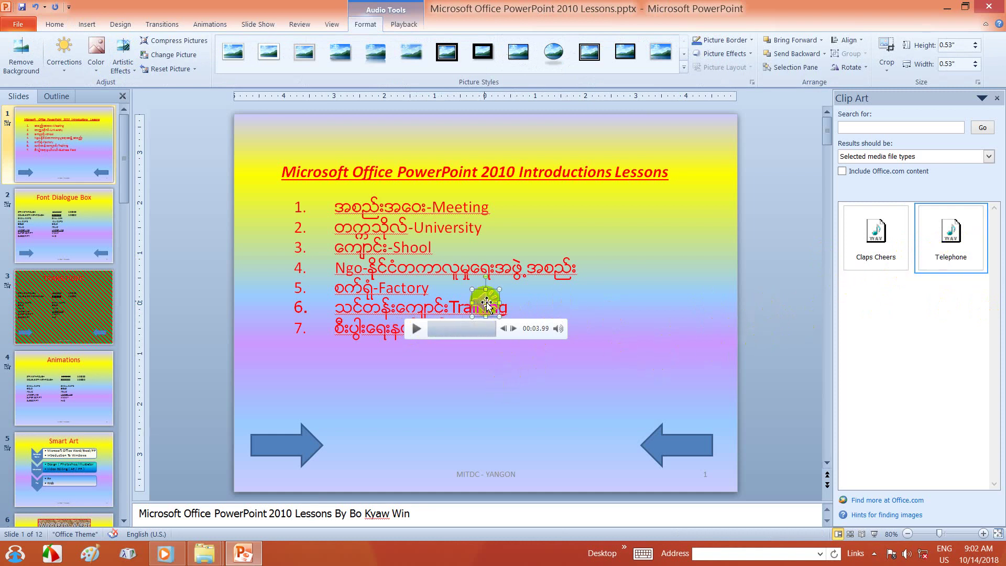
{"action": "key", "text": "Delete"}
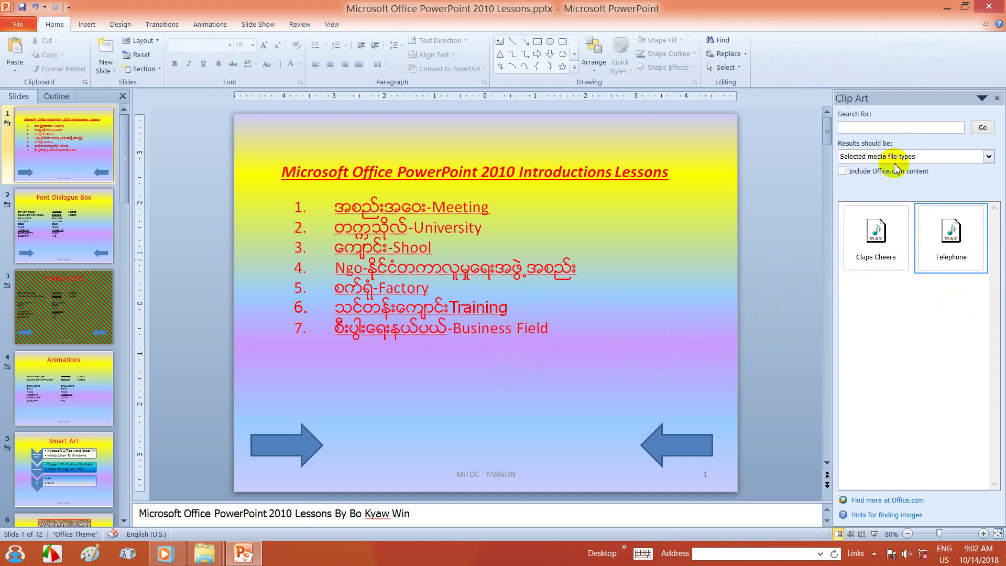
- Search clip art audio for 'People', then insert Claps Cheers and delete it from the slide
{"action": "left_click", "coordinate": [955, 129]}
{"action": "type", "text": "People"}
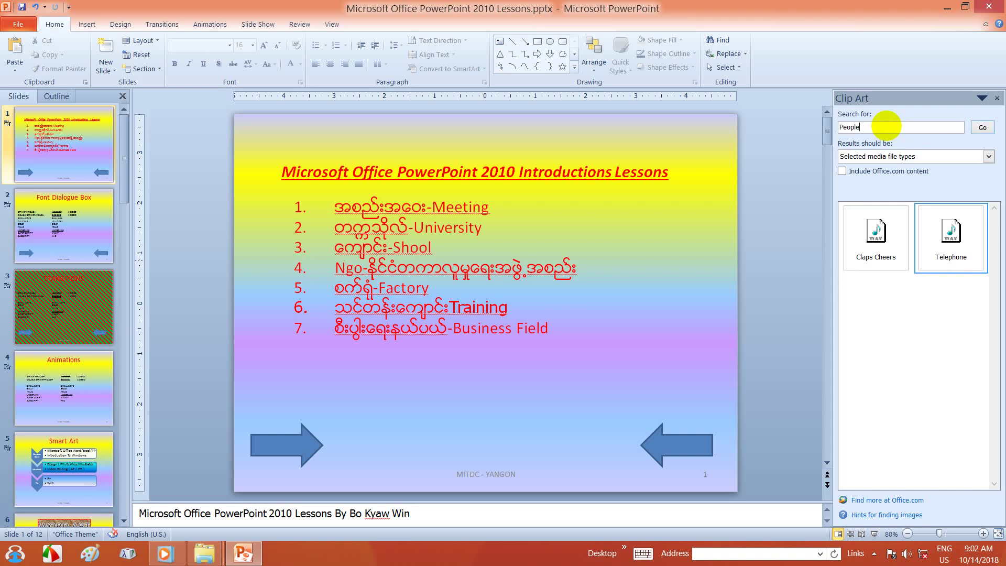
{"action": "key", "text": "Return"}
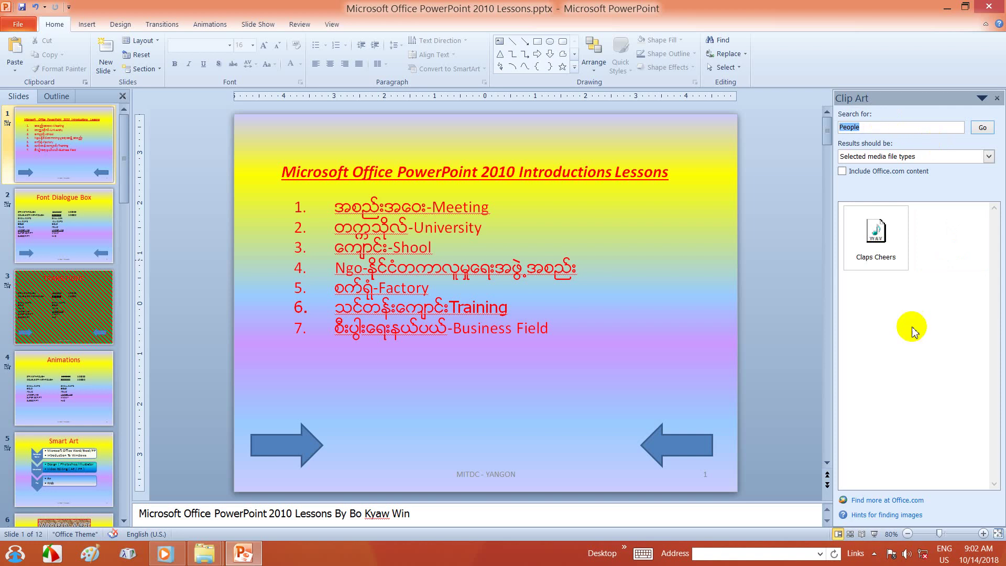
{"action": "left_click", "coordinate": [873, 236]}
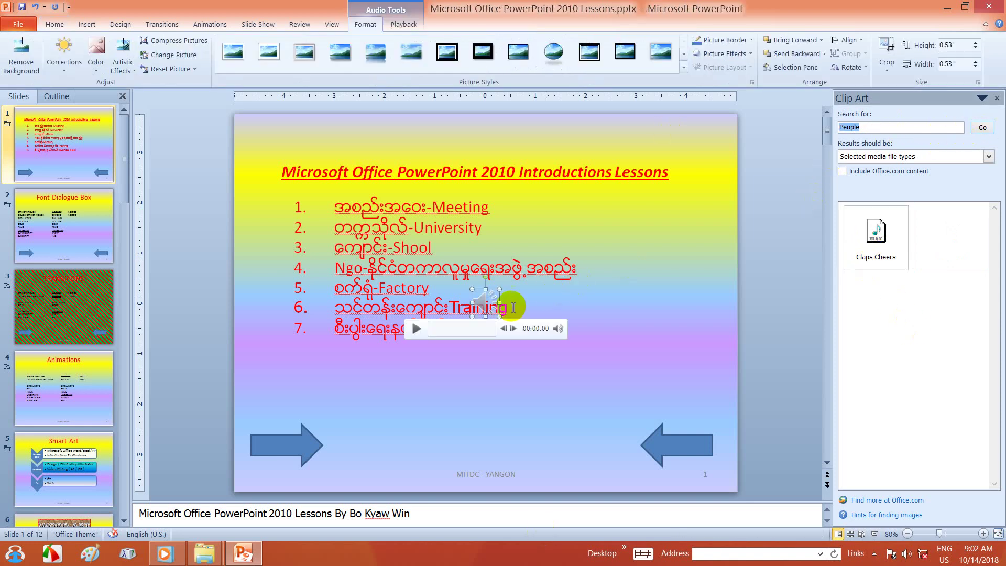
{"action": "left_click", "coordinate": [483, 306]}
{"action": "key", "text": "Delete"}
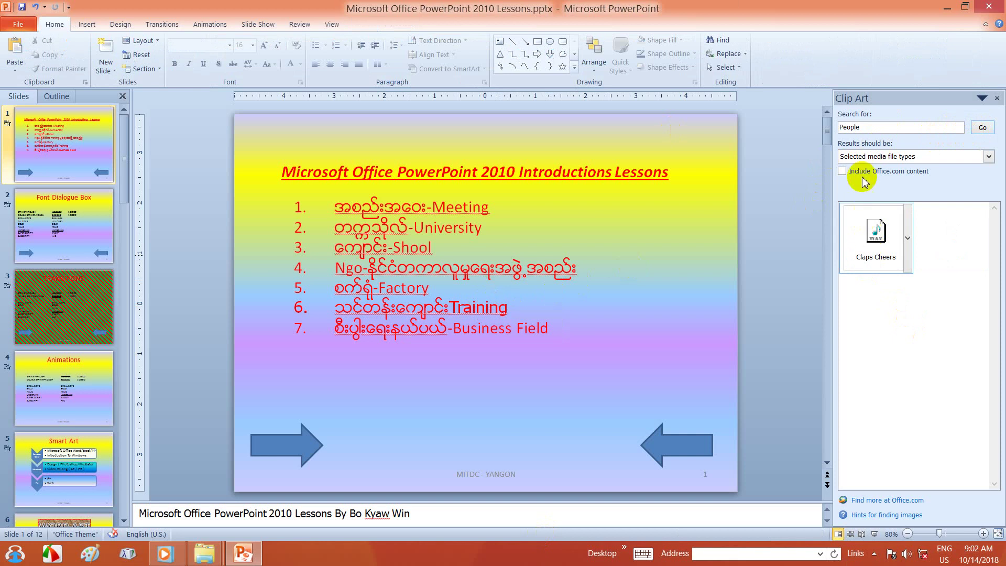
- Open Insert > Audio > Record Audio and start recording a sound
{"action": "left_click", "coordinate": [87, 24]}
{"action": "left_click", "coordinate": [570, 72]}
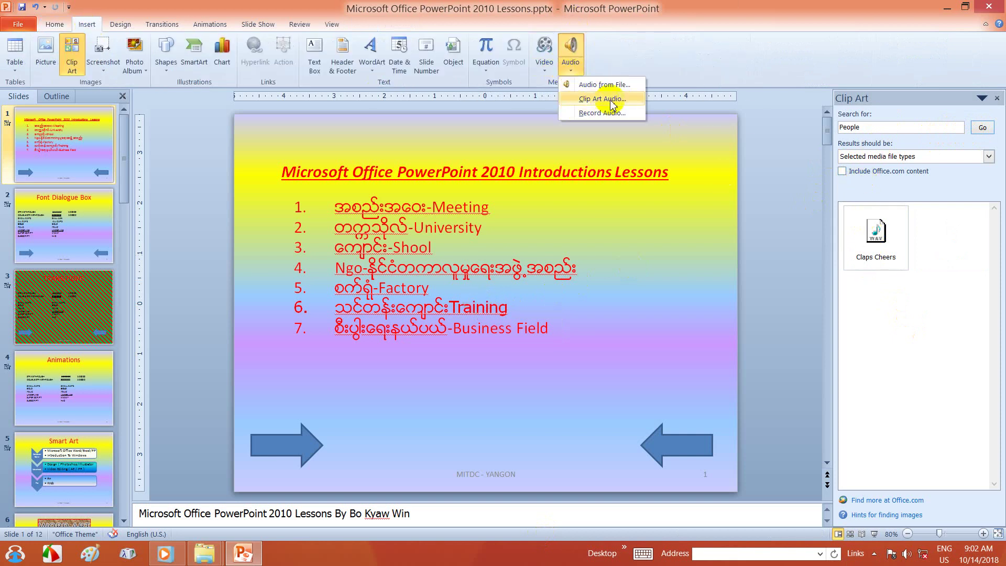
{"action": "left_click", "coordinate": [601, 112]}
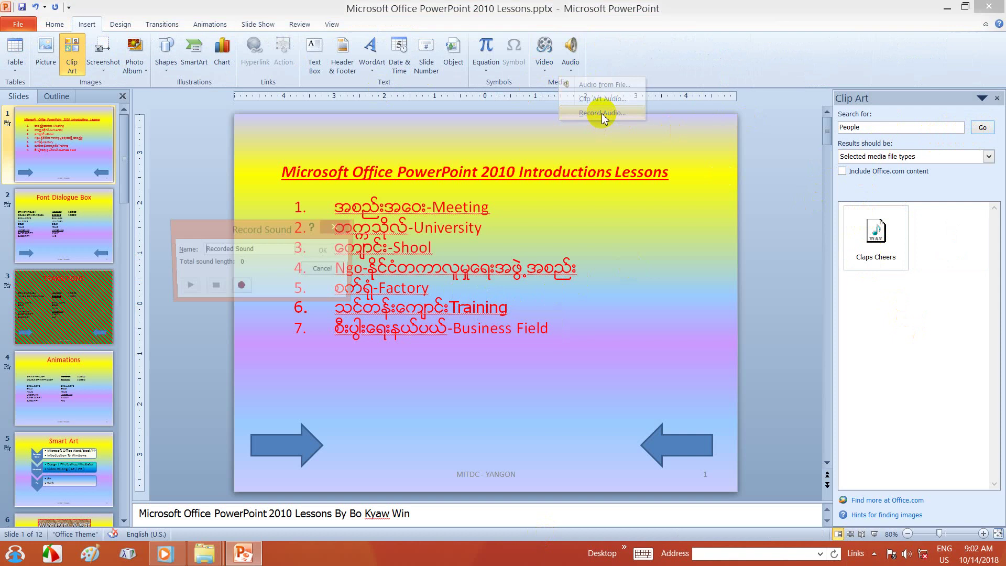
{"action": "left_click_drag", "start_coordinate": [272, 230], "coordinate": [539, 259]}
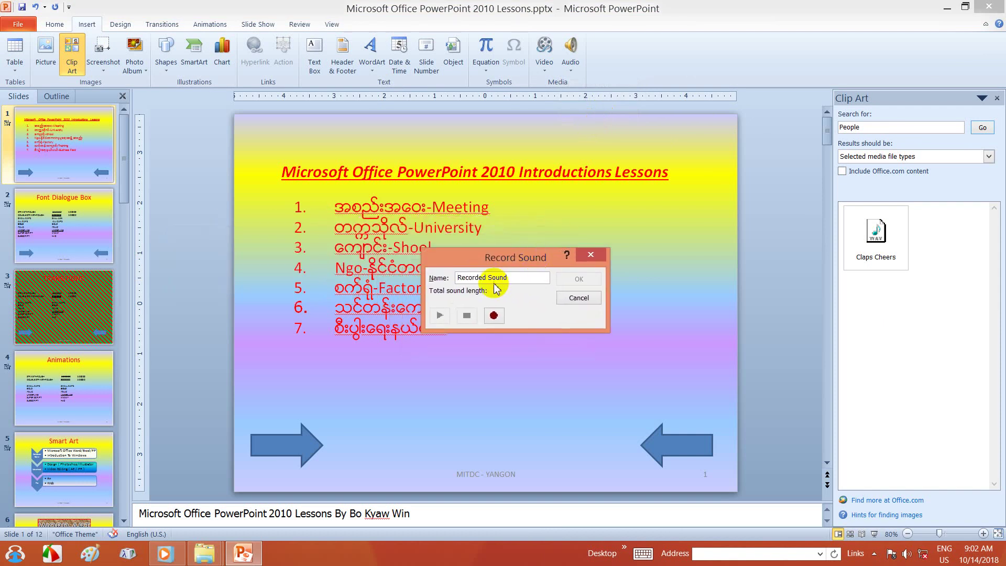
{"action": "left_click", "coordinate": [493, 315]}
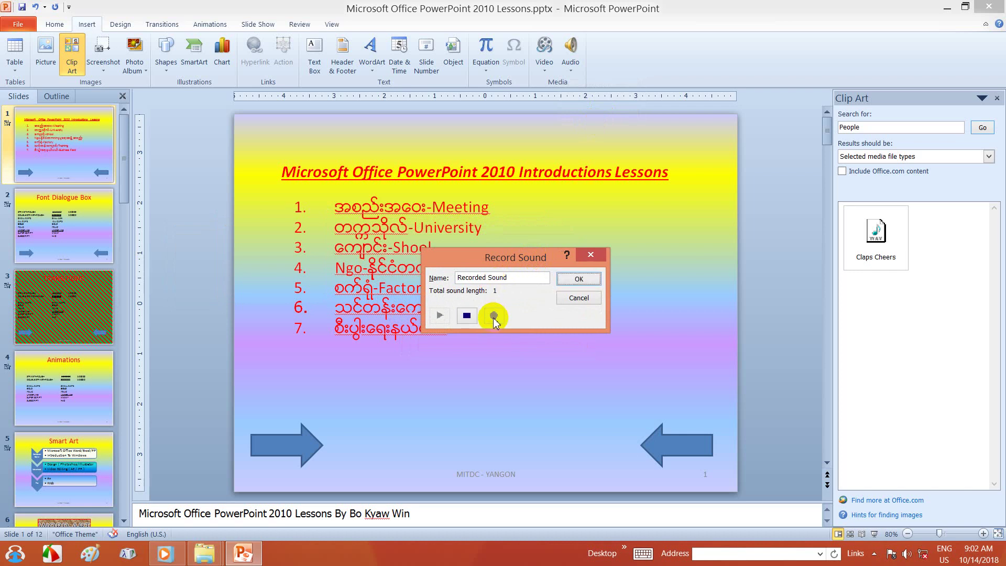
- Stop the 35.2-second recording, play it back, and insert it on slide 1
{"action": "mouse_move", "coordinate": [492, 262]}
{"action": "left_mouse_down"}
{"action": "mouse_move", "coordinate": [545, 268]}
{"action": "mouse_move", "coordinate": [460, 361]}
{"action": "left_mouse_up"}
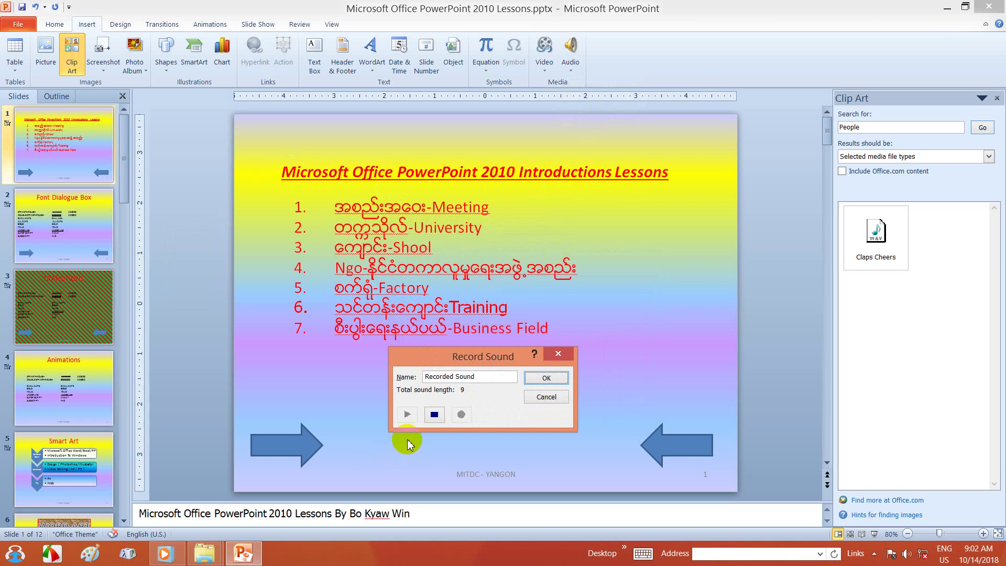
{"action": "left_click_drag", "start_coordinate": [445, 357], "coordinate": [532, 310]}
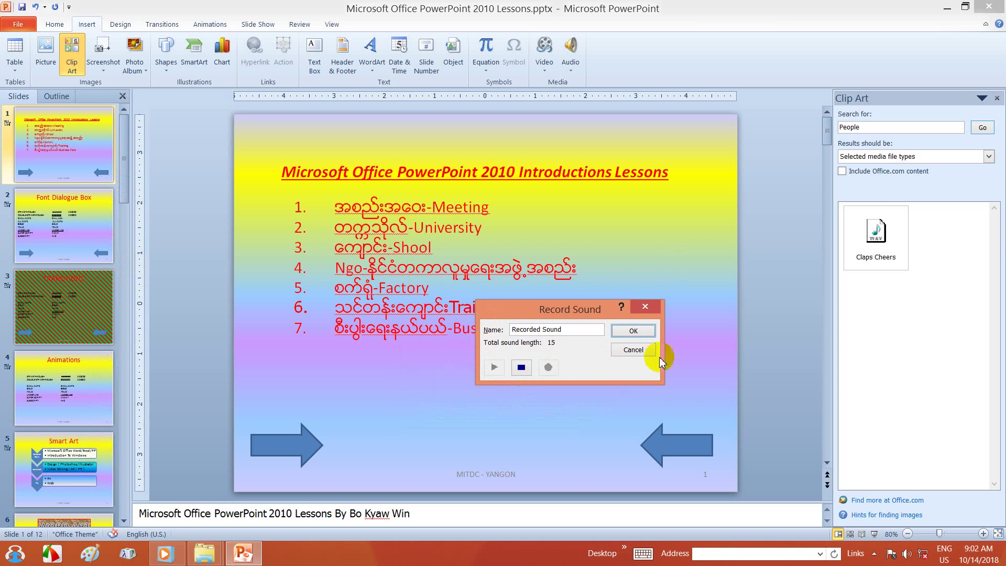
{"action": "left_click_drag", "start_coordinate": [530, 306], "coordinate": [705, 245]}
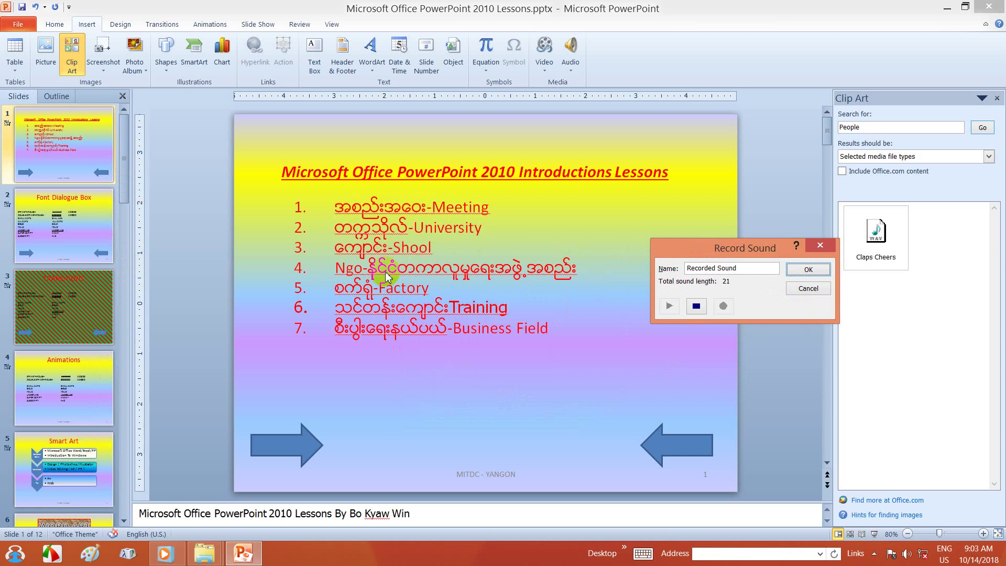
{"action": "left_click_drag", "start_coordinate": [708, 248], "coordinate": [671, 218]}
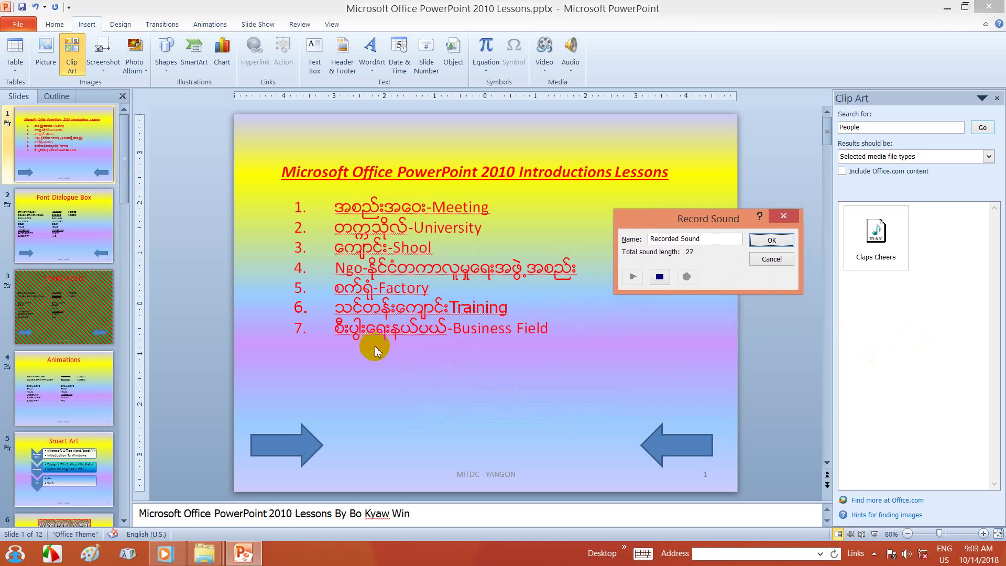
{"action": "left_click_drag", "start_coordinate": [665, 218], "coordinate": [603, 236]}
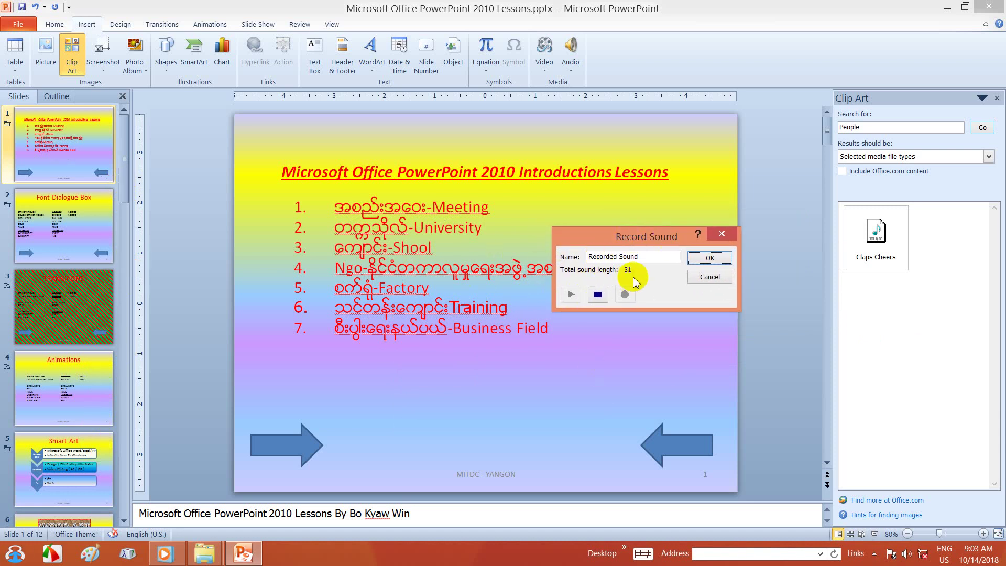
{"action": "left_click", "coordinate": [598, 295]}
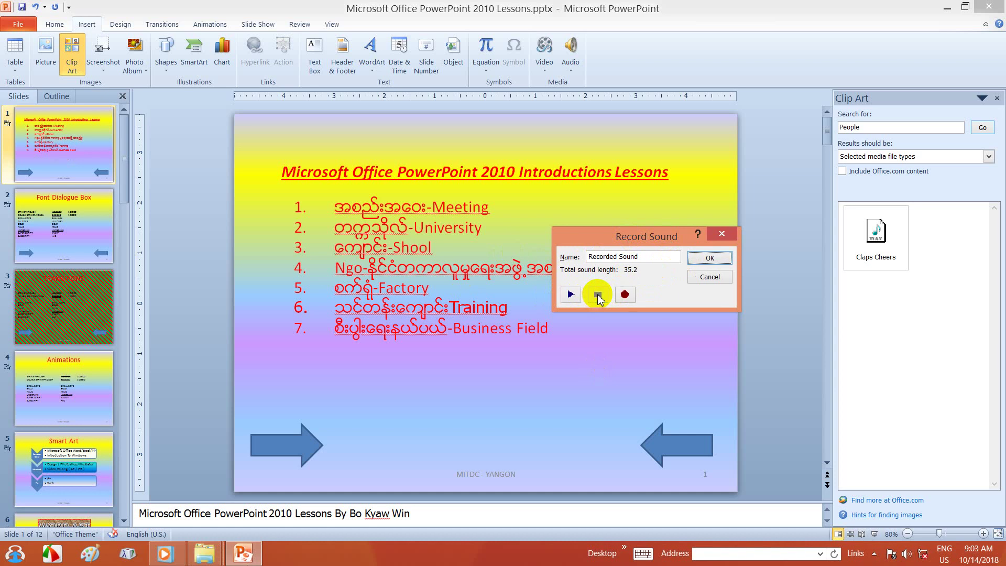
{"action": "left_click", "coordinate": [571, 295]}
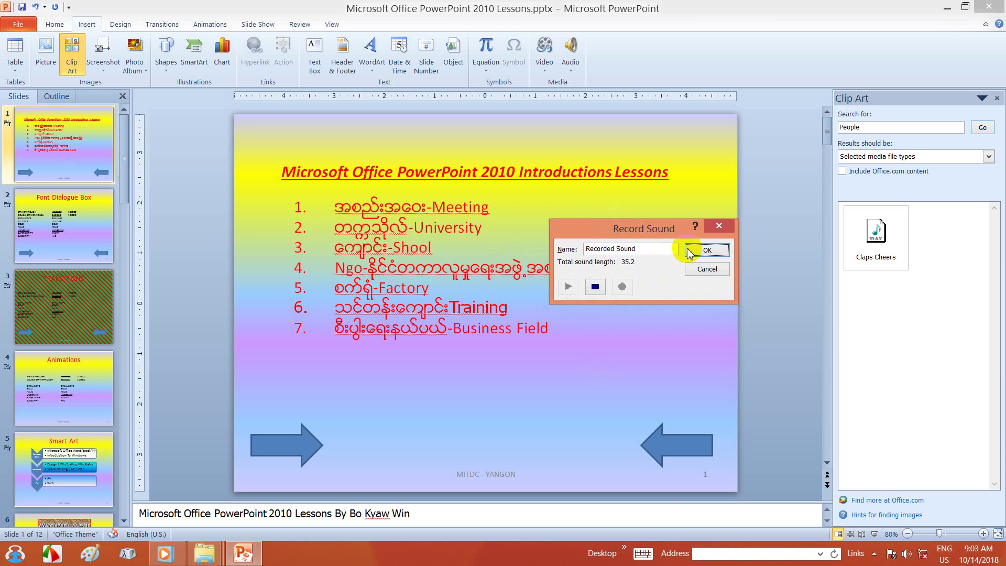
{"action": "left_click", "coordinate": [703, 257]}
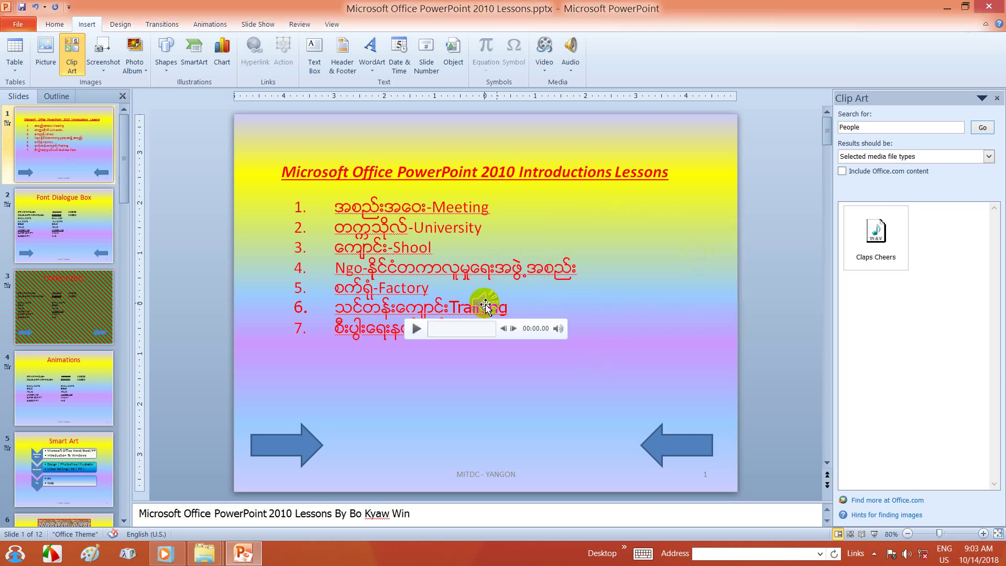
- Move the recorded audio icon to slide 1's bottom-right corner and play it back
{"action": "mouse_move", "coordinate": [479, 297]}
{"action": "left_mouse_down"}
{"action": "mouse_move", "coordinate": [664, 460]}
{"action": "mouse_move", "coordinate": [682, 403]}
{"action": "mouse_move", "coordinate": [702, 466]}
{"action": "left_mouse_up"}
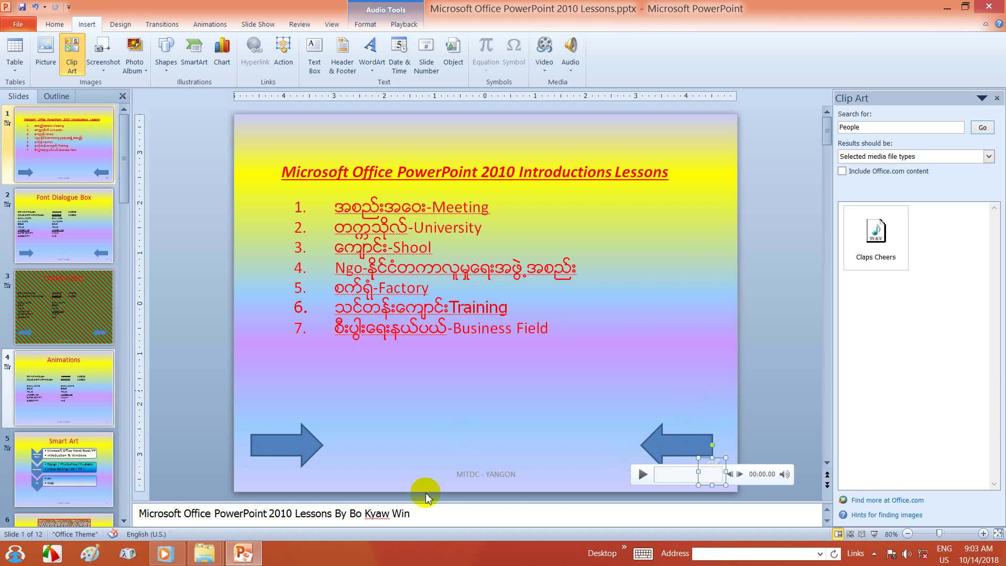
{"action": "left_click", "coordinate": [642, 474]}
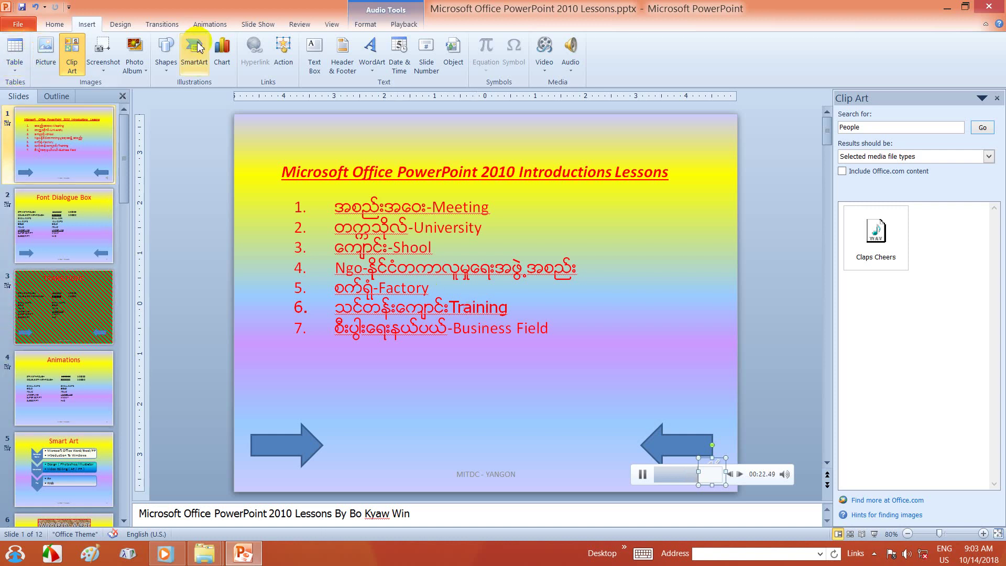
{"action": "left_click", "coordinate": [387, 240]}
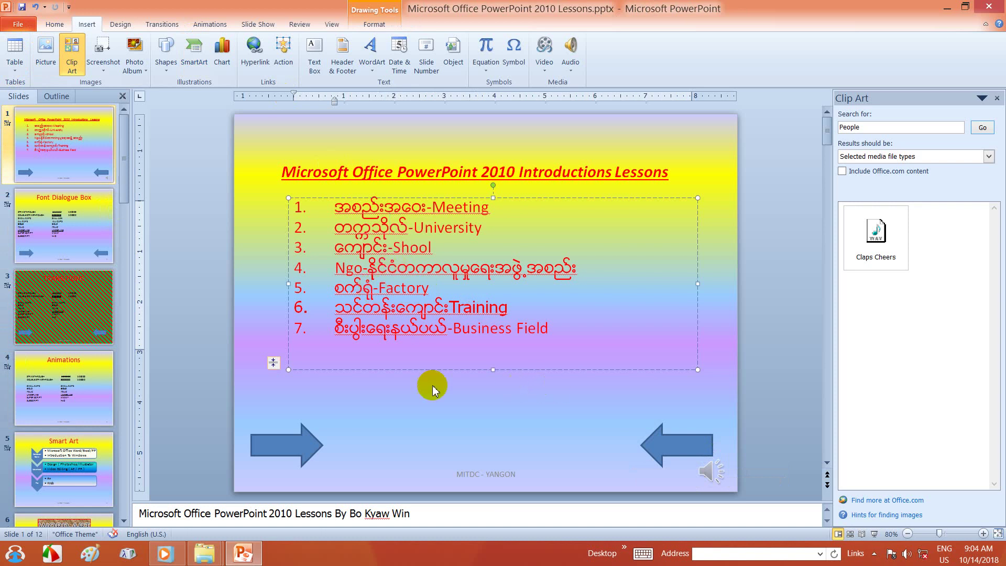
{"action": "left_click", "coordinate": [702, 475]}
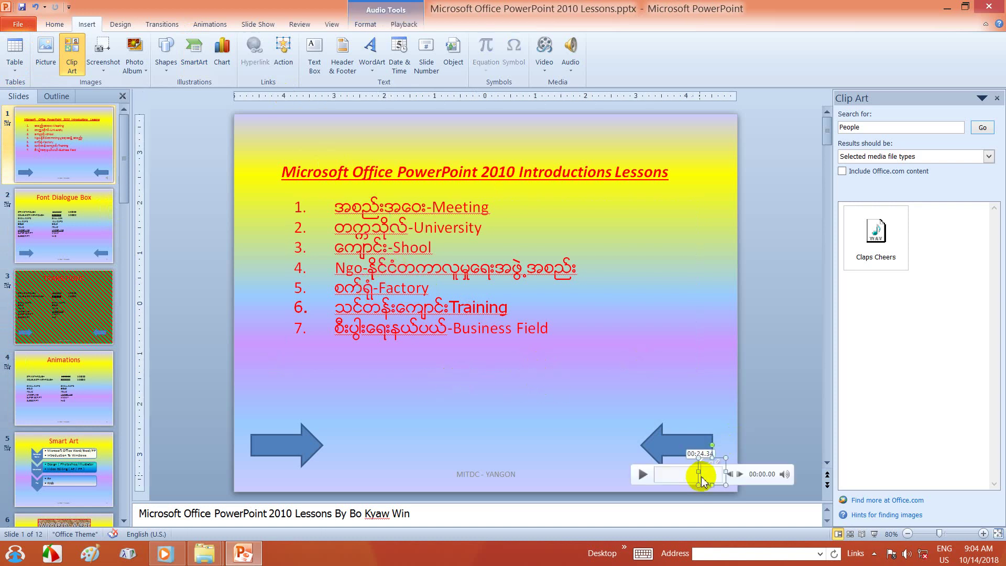
{"action": "left_click", "coordinate": [642, 475]}
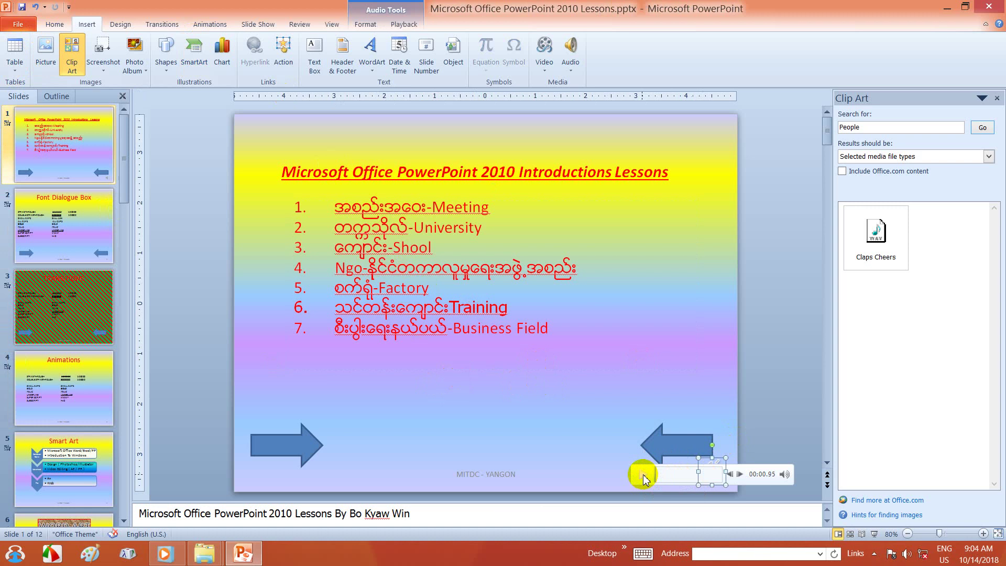
- Limit Clip Art results to Audio only and insert Claps Cheers on the title slide
{"action": "left_click", "coordinate": [573, 72]}
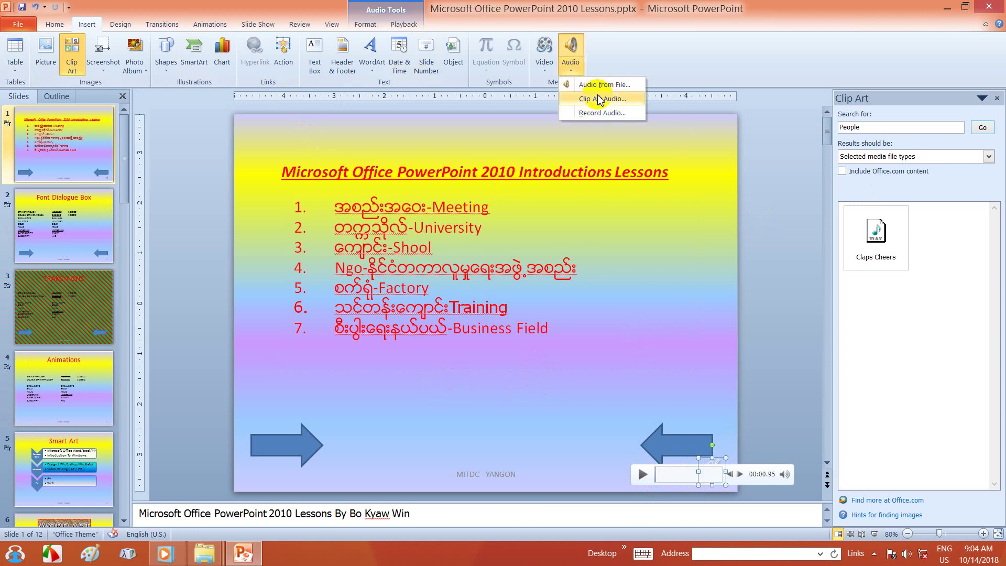
{"action": "left_click", "coordinate": [988, 157]}
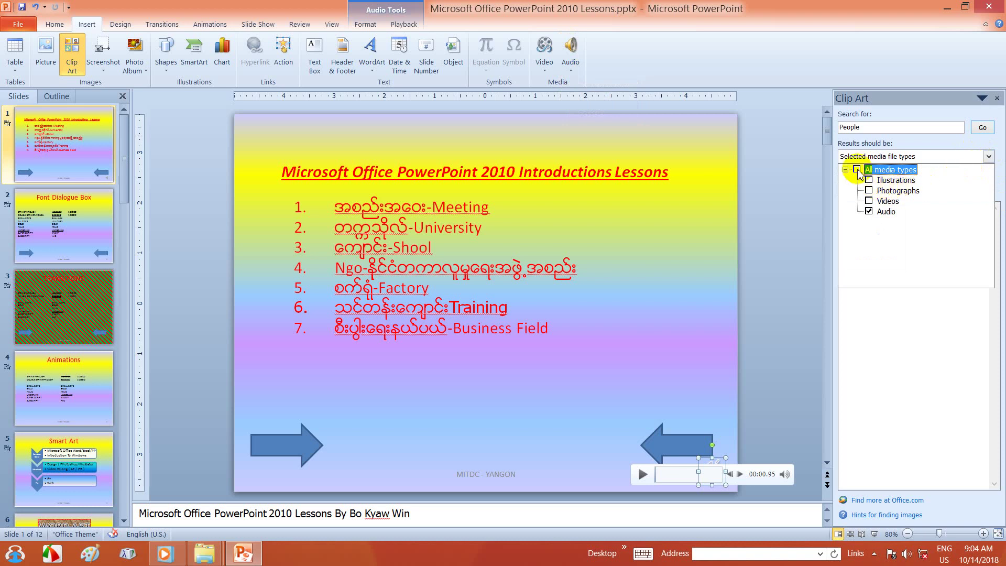
{"action": "left_click", "coordinate": [982, 127]}
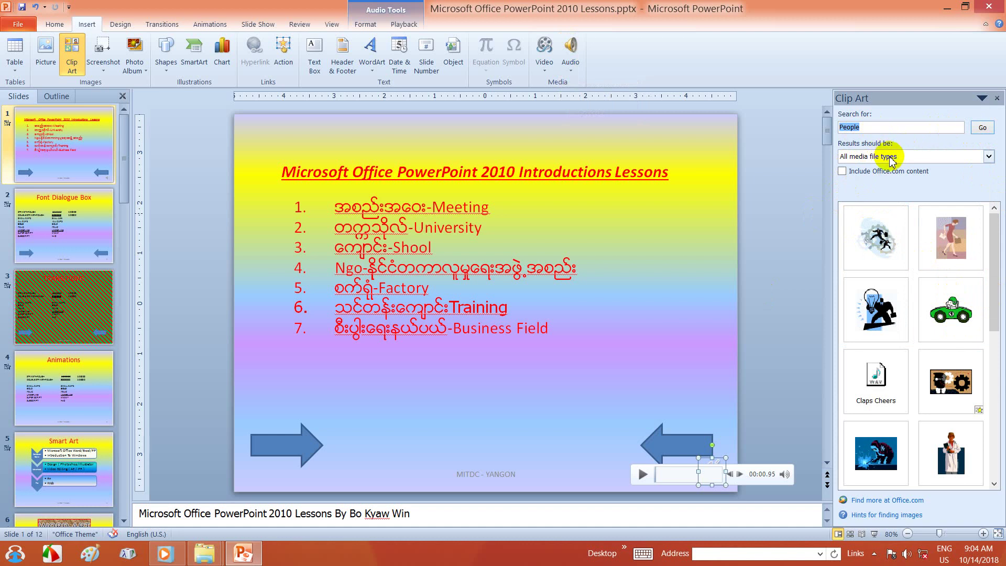
{"action": "mouse_move", "coordinate": [993, 254]}
{"action": "left_mouse_down"}
{"action": "mouse_move", "coordinate": [994, 343]}
{"action": "mouse_move", "coordinate": [989, 160]}
{"action": "left_mouse_up"}
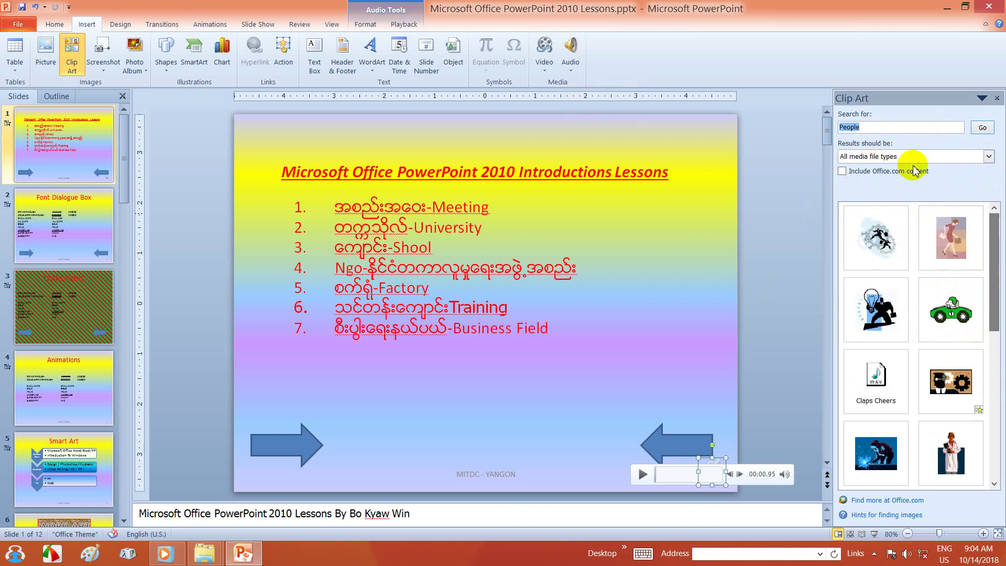
{"action": "left_click", "coordinate": [988, 157]}
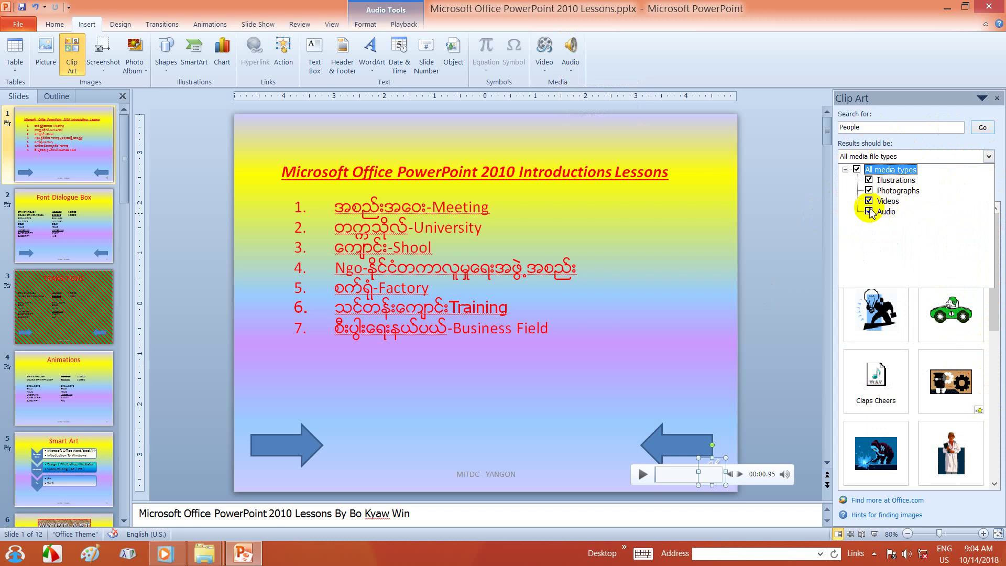
{"action": "left_click", "coordinate": [856, 169]}
{"action": "left_click", "coordinate": [868, 211]}
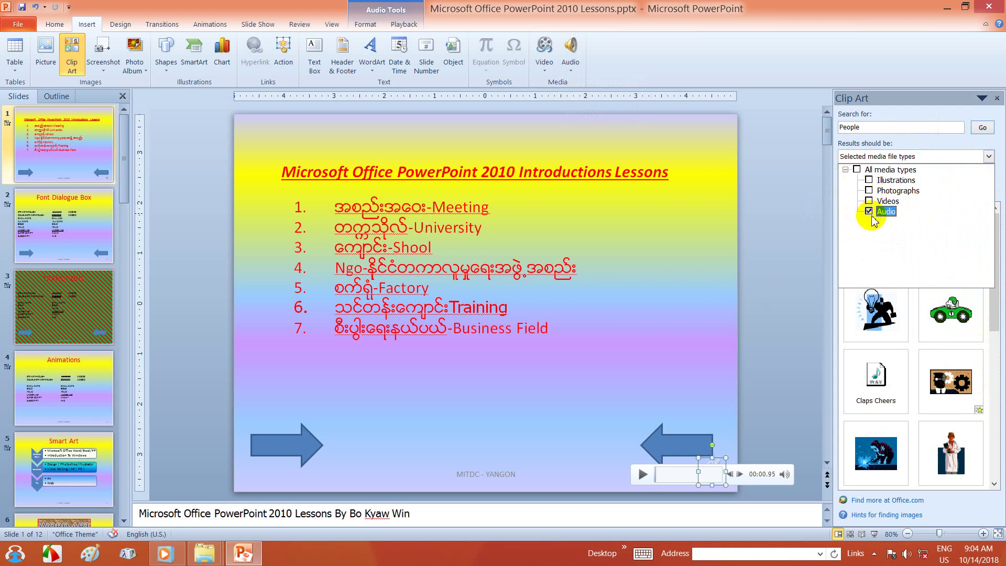
{"action": "left_click", "coordinate": [976, 131]}
{"action": "left_click", "coordinate": [890, 236]}
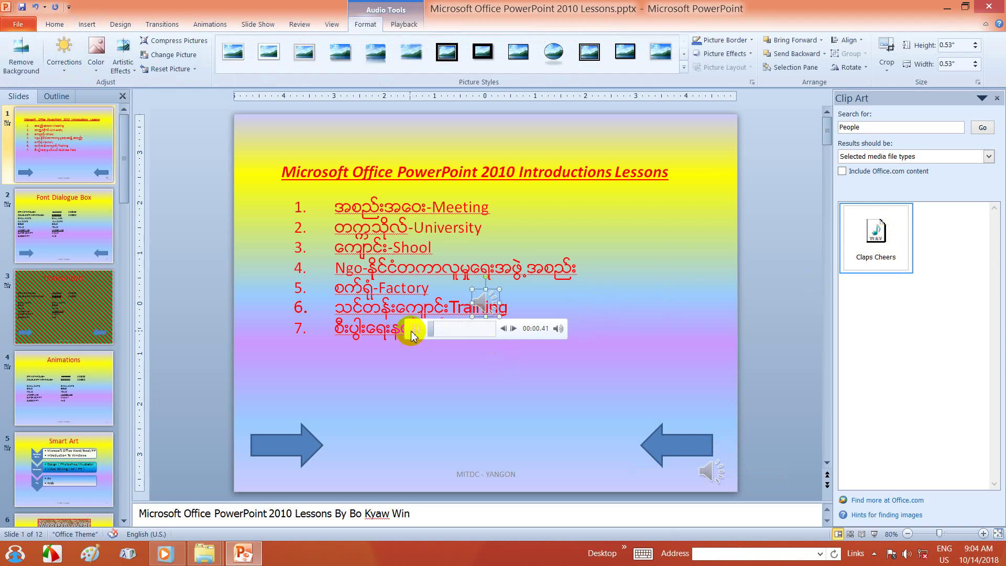
- Stop the Claps Cheers preview and move its icon to the slide's right edge
{"action": "left_click", "coordinate": [673, 301]}
{"action": "left_click", "coordinate": [487, 327]}
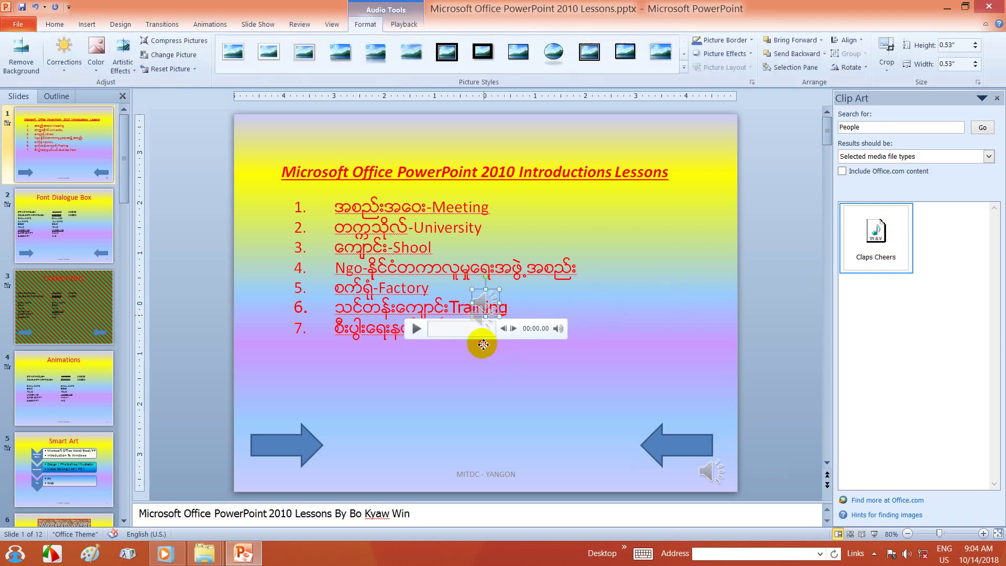
{"action": "left_click_drag", "start_coordinate": [483, 344], "coordinate": [716, 388]}
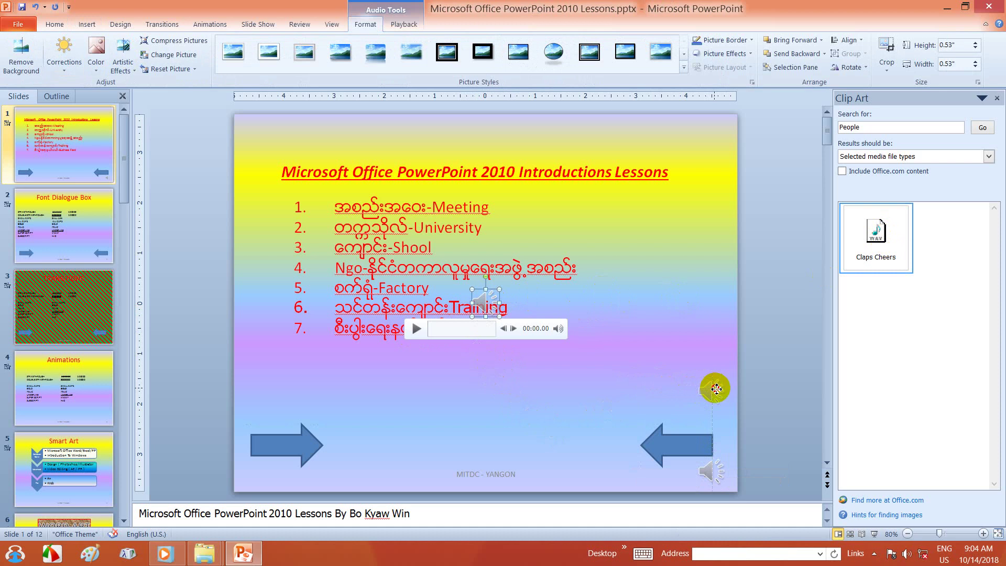
- Play and pause the recorded clip, play the upper speaker icon's sound, then deselect
{"action": "left_click", "coordinate": [710, 471]}
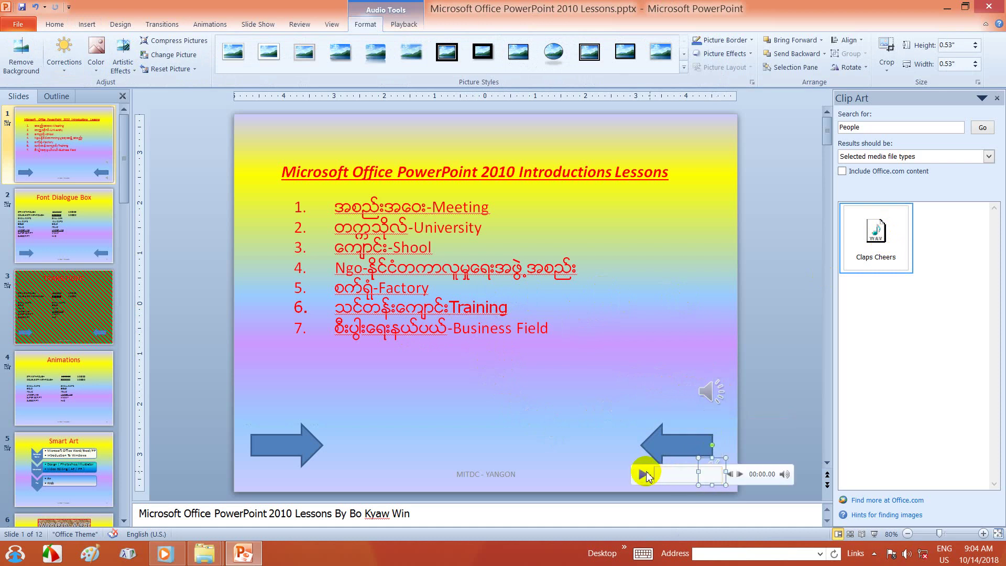
{"action": "left_click", "coordinate": [649, 474]}
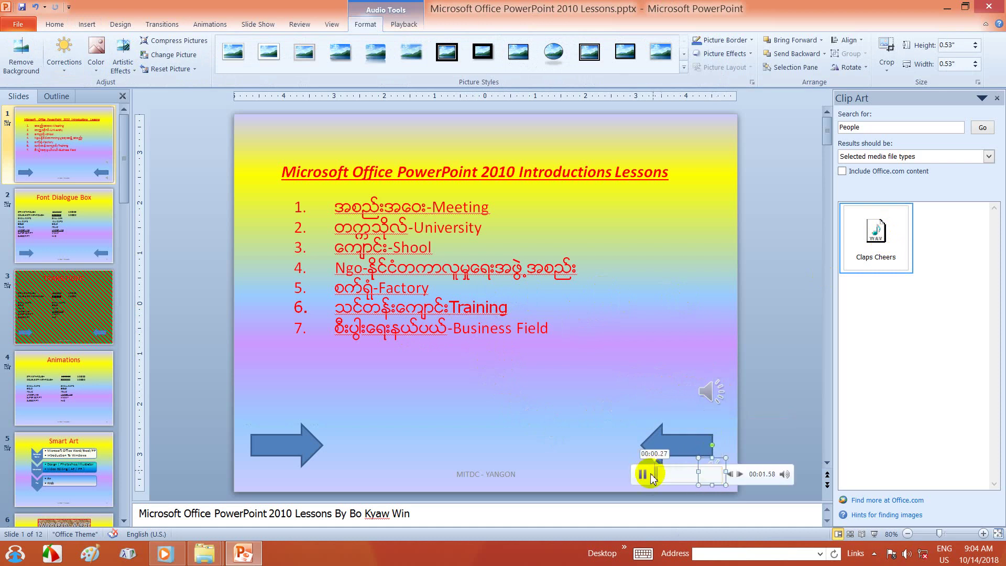
{"action": "left_click", "coordinate": [715, 401]}
{"action": "left_click", "coordinate": [643, 417]}
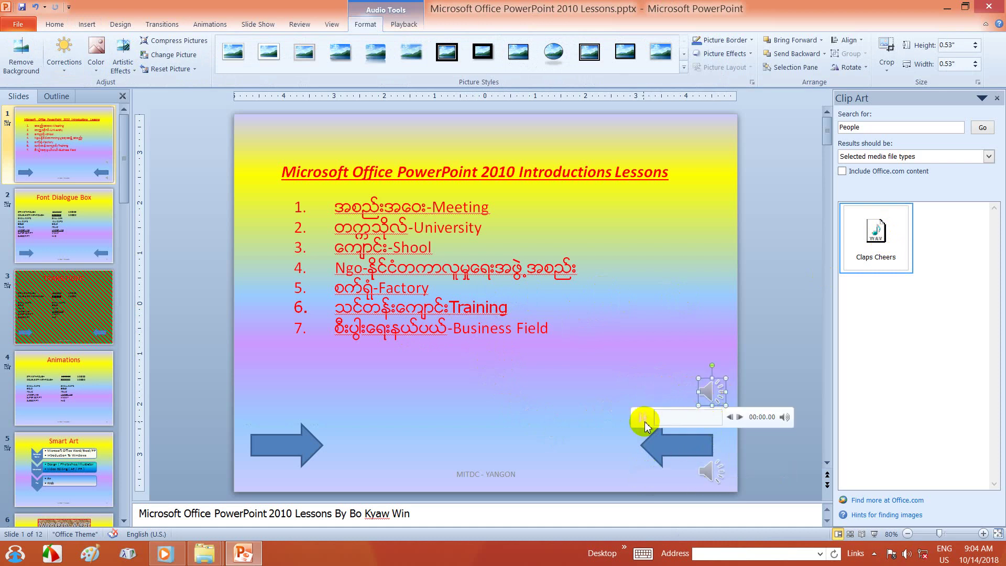
{"action": "left_click", "coordinate": [676, 319]}
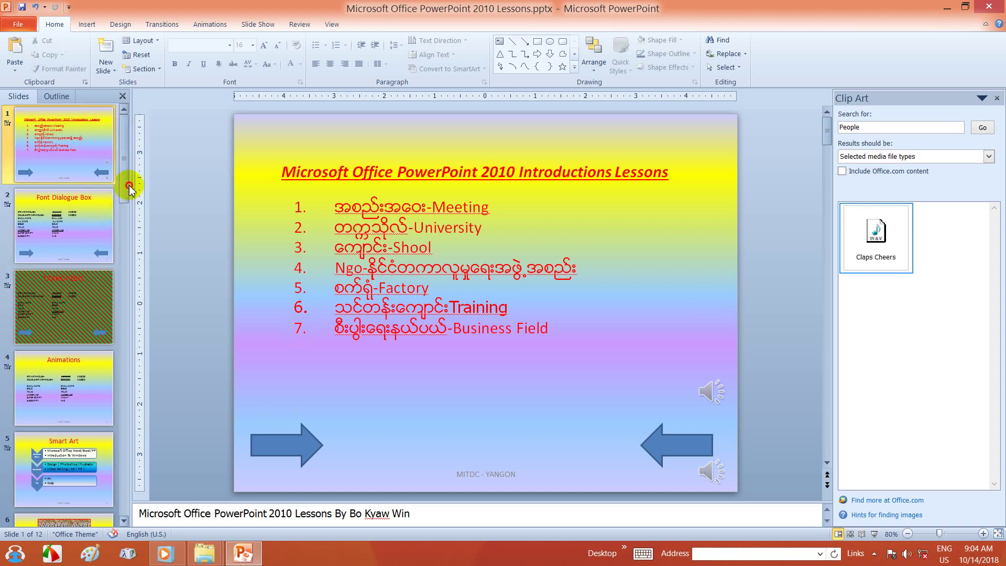
- Go to slide 12 and replace its 'Animations' title with 'Insert Audio'
{"action": "mouse_move", "coordinate": [124, 186]}
{"action": "left_mouse_down"}
{"action": "mouse_move", "coordinate": [148, 380]}
{"action": "mouse_move", "coordinate": [126, 495]}
{"action": "left_mouse_up"}
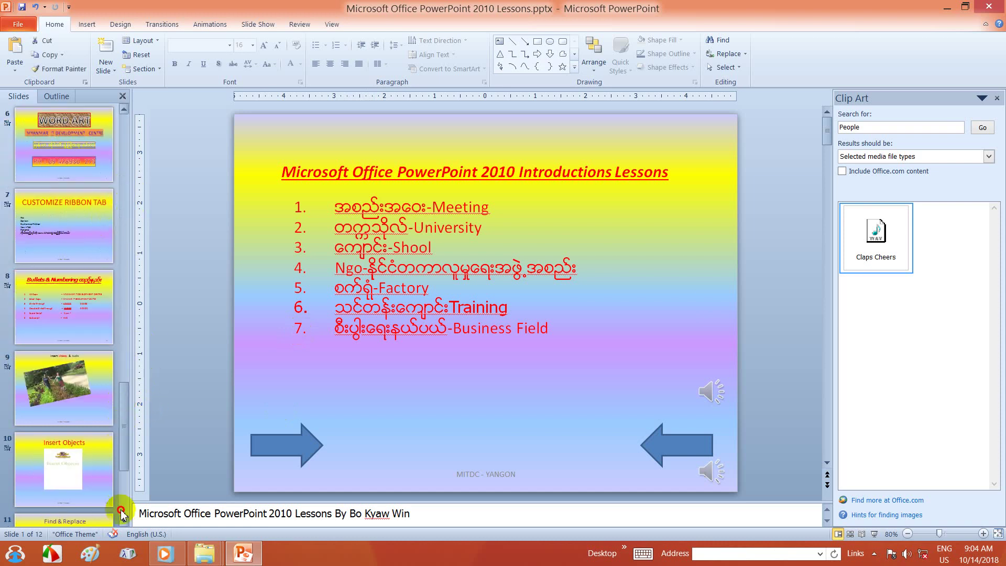
{"action": "left_click", "coordinate": [62, 455]}
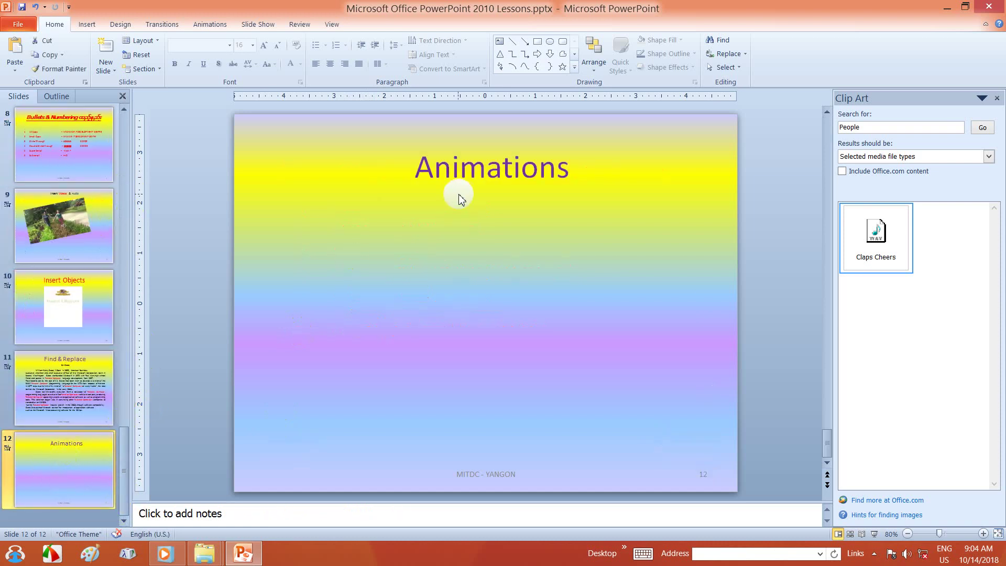
{"action": "left_click", "coordinate": [423, 171]}
{"action": "left_click_drag", "start_coordinate": [412, 167], "coordinate": [579, 166]}
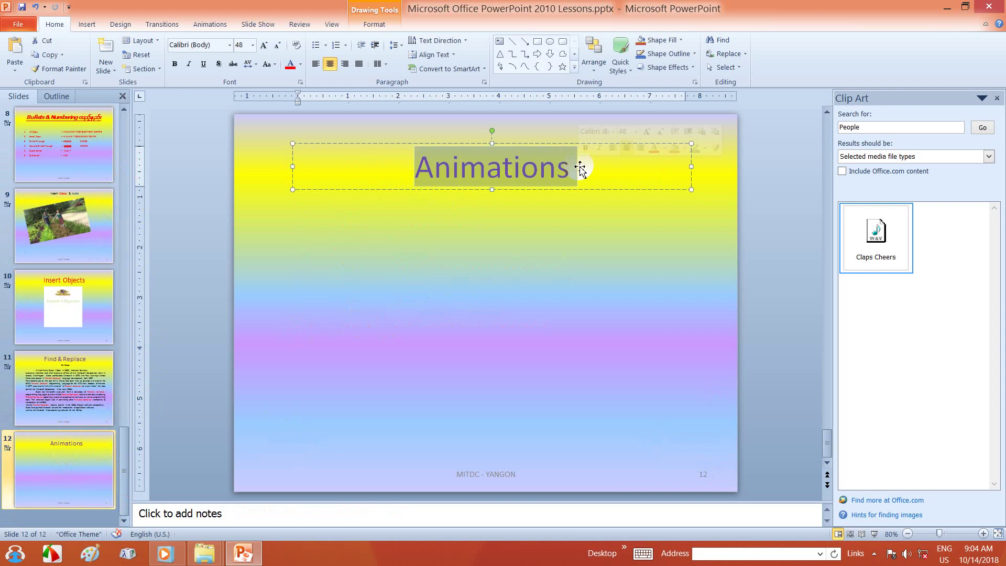
{"action": "key", "text": "BackSpace"}
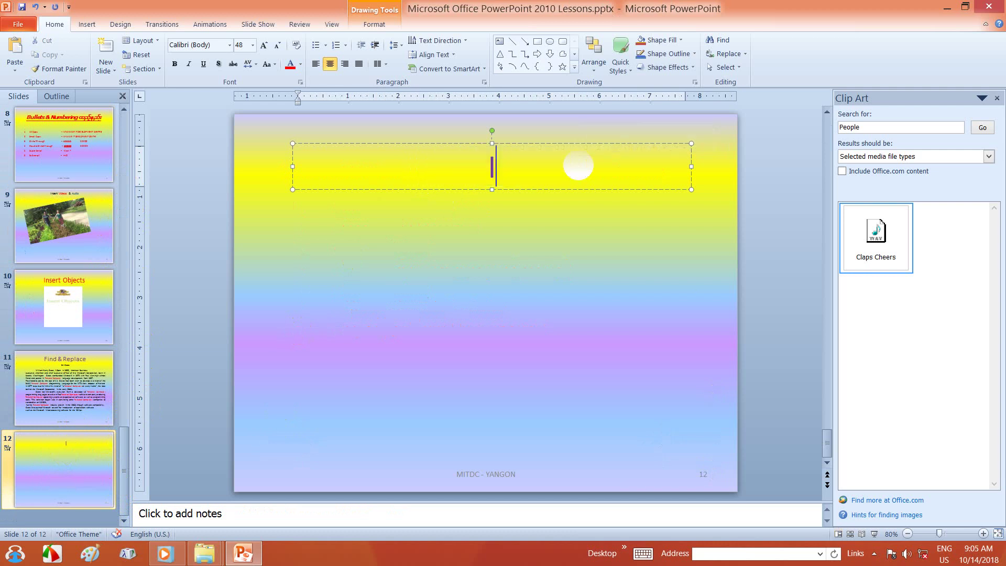
{"action": "type", "text": "Ine"}
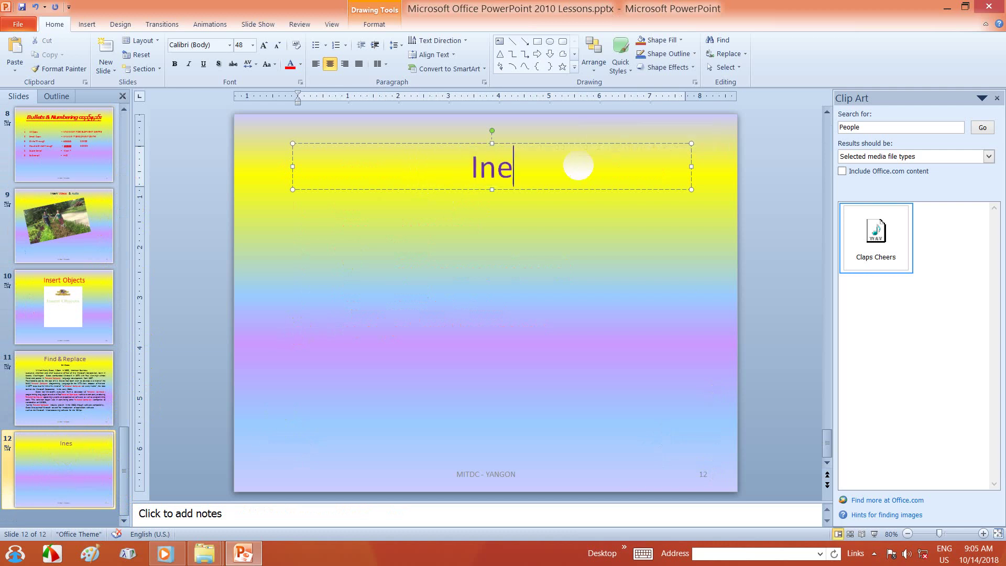
{"action": "key", "text": "BackSpace"}
{"action": "type", "text": "sert "}
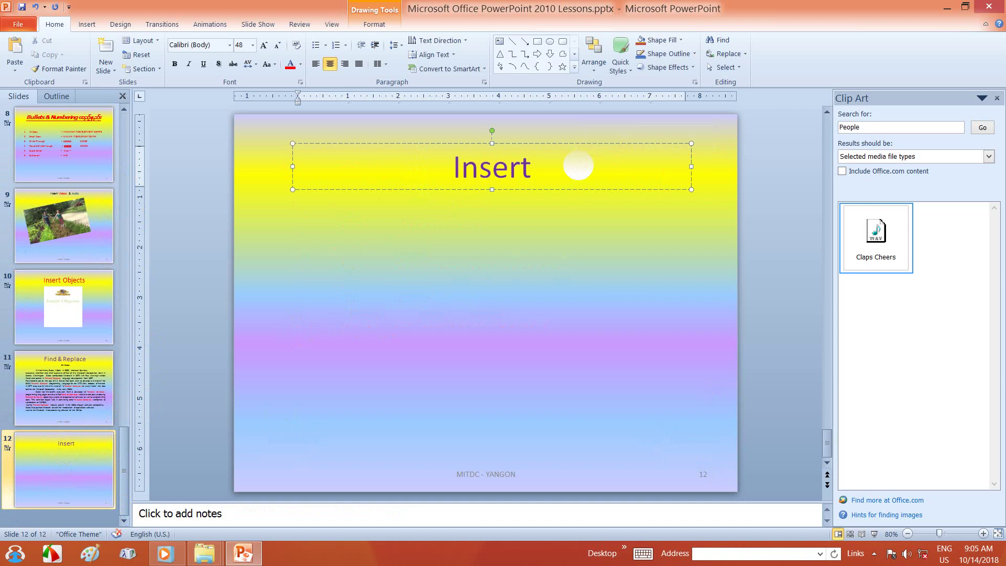
{"action": "type", "text": "Audio"}
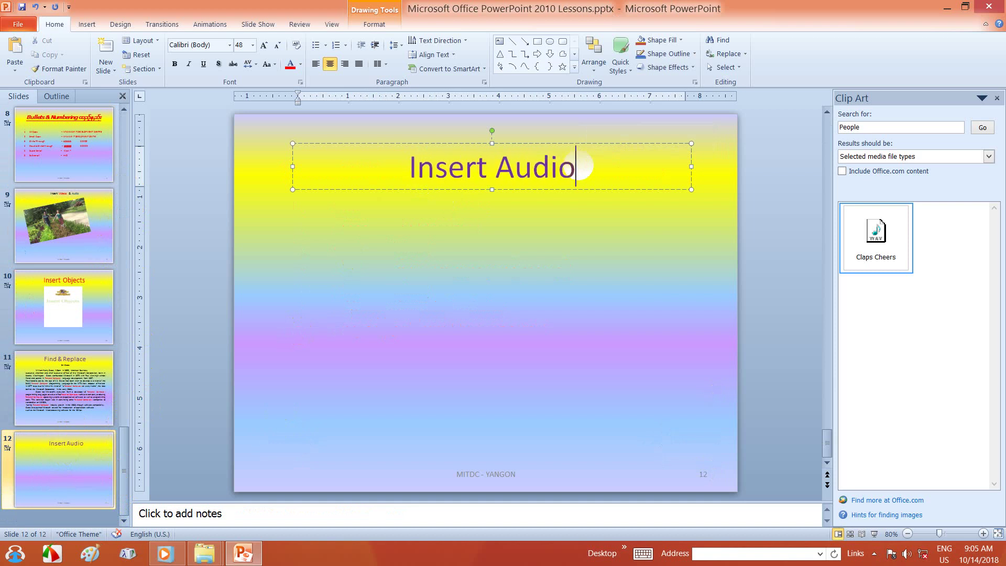
{"action": "left_click", "coordinate": [490, 283]}
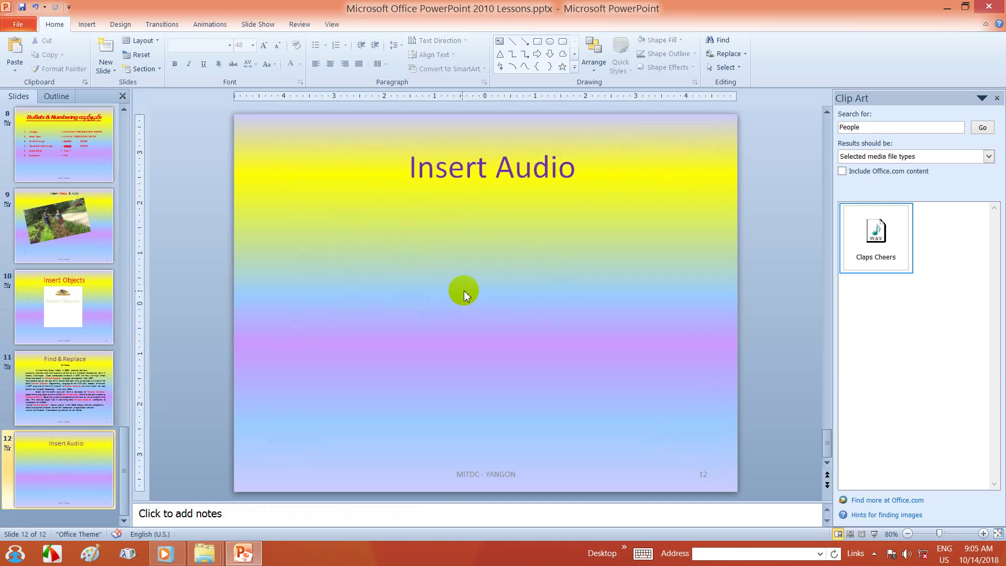
- Insert Moon Shade.mp3 from Desktop > My Edit onto slide 12 using Audio from File
{"action": "left_click", "coordinate": [87, 24]}
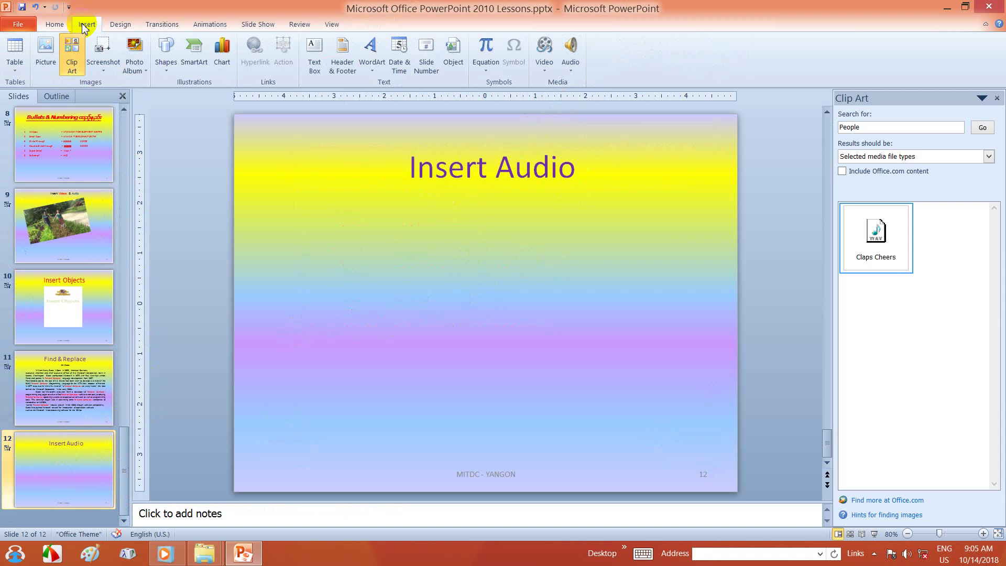
{"action": "left_click", "coordinate": [569, 63]}
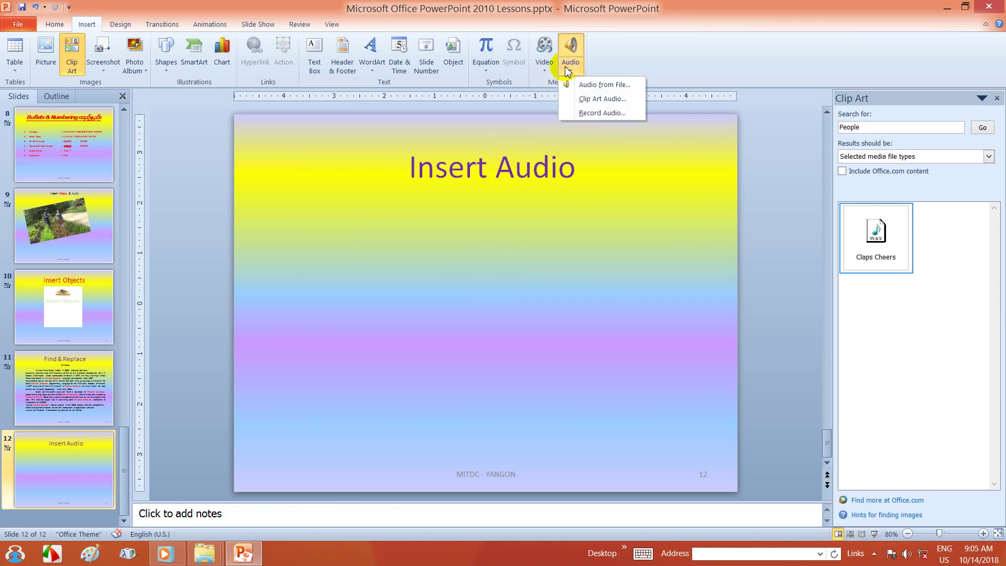
{"action": "left_click", "coordinate": [589, 89]}
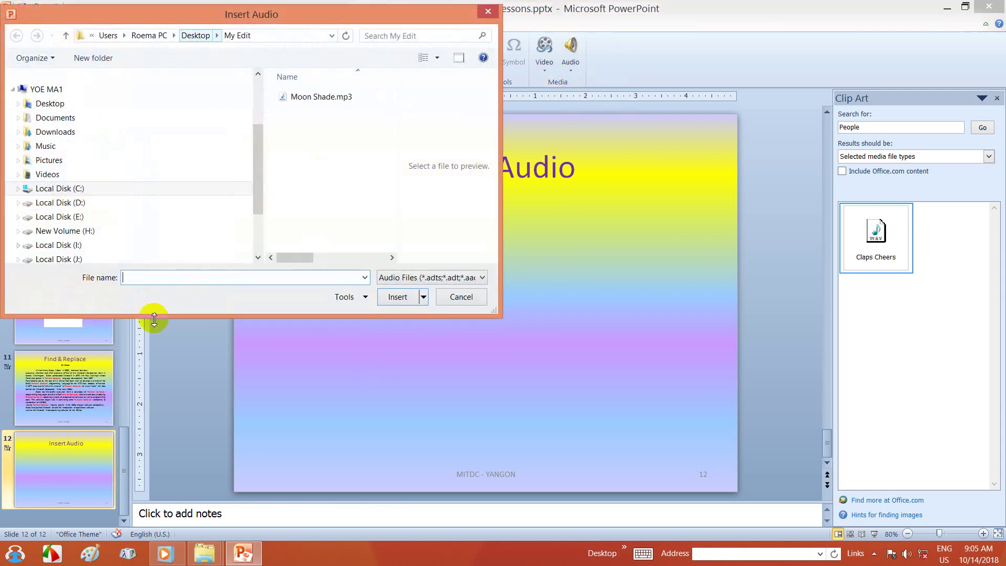
{"action": "left_click", "coordinate": [53, 107]}
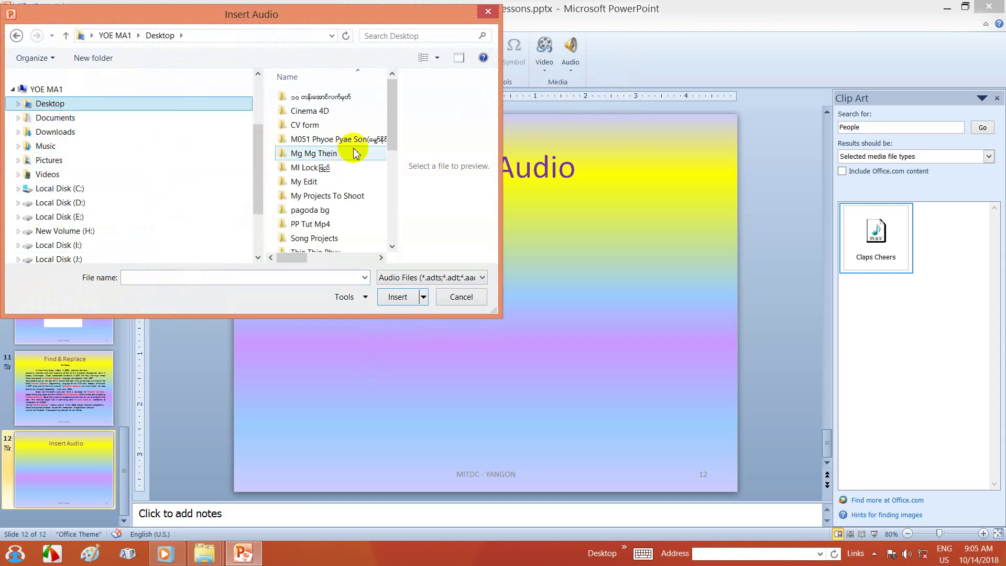
{"action": "mouse_move", "coordinate": [393, 117]}
{"action": "left_mouse_down"}
{"action": "mouse_move", "coordinate": [388, 206]}
{"action": "mouse_move", "coordinate": [404, 142]}
{"action": "left_mouse_up"}
{"action": "double_click", "coordinate": [321, 112]}
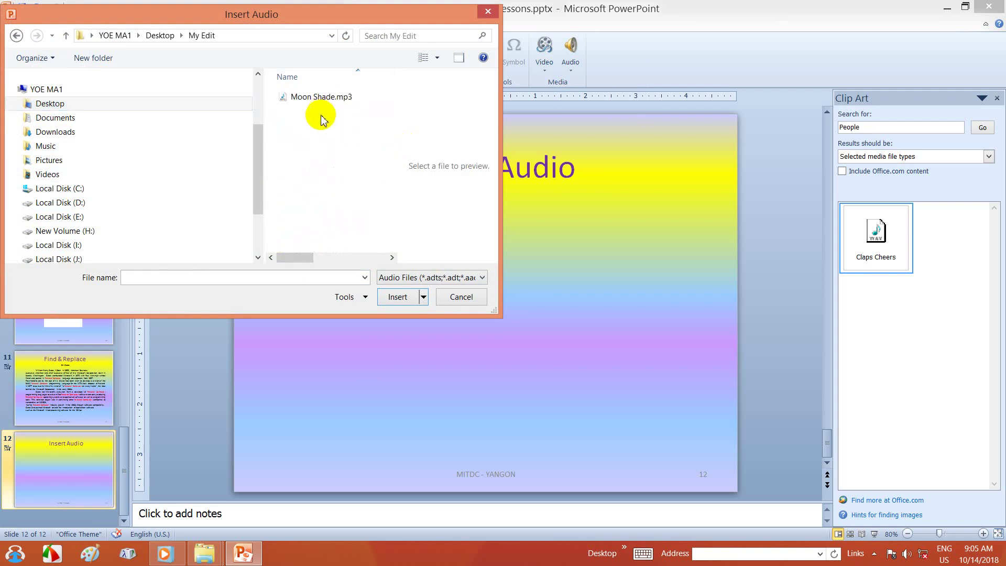
{"action": "left_click", "coordinate": [317, 98]}
{"action": "left_click", "coordinate": [404, 296]}
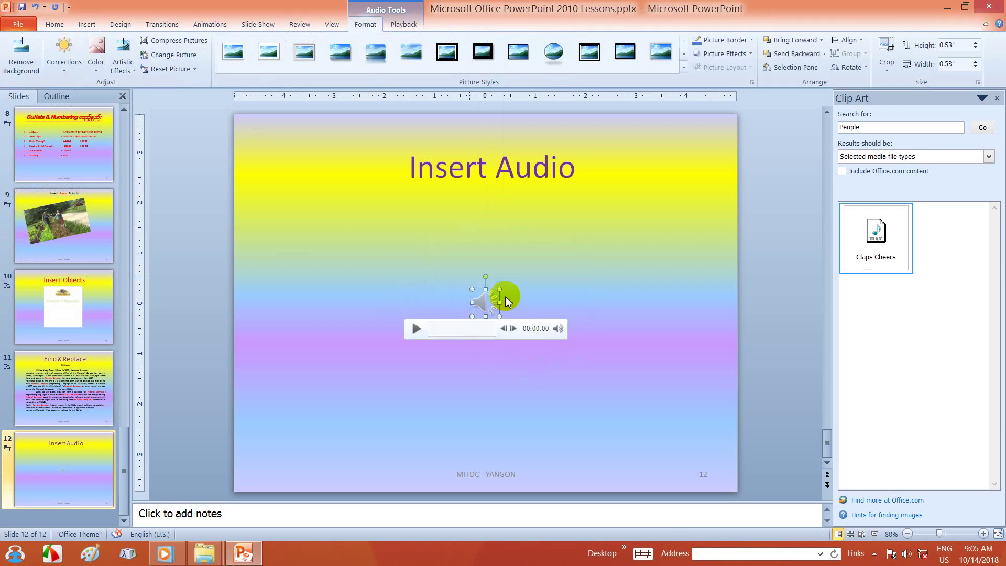
- Move the Moon Shade.mp3 icon to slide 12's bottom-right, preview it to 00:15.67, then deselect
{"action": "left_click_drag", "start_coordinate": [483, 301], "coordinate": [681, 448]}
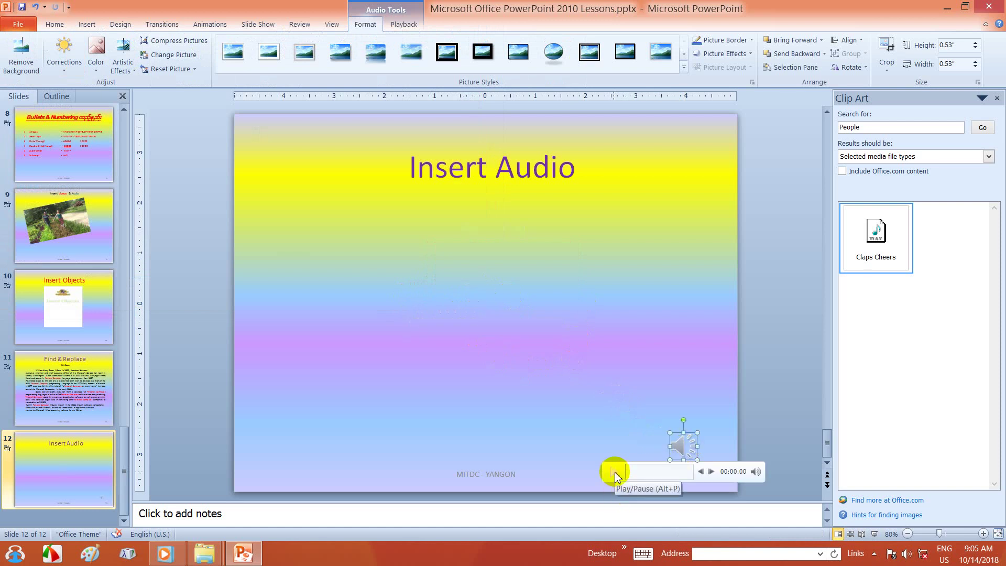
{"action": "left_click", "coordinate": [614, 473]}
{"action": "key", "text": "alt"}
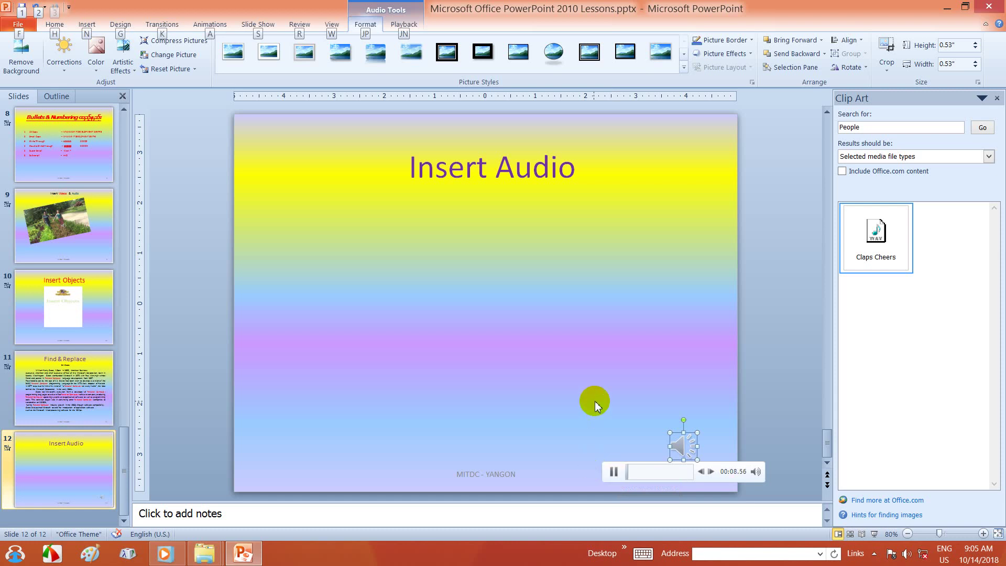
{"action": "left_click", "coordinate": [619, 474]}
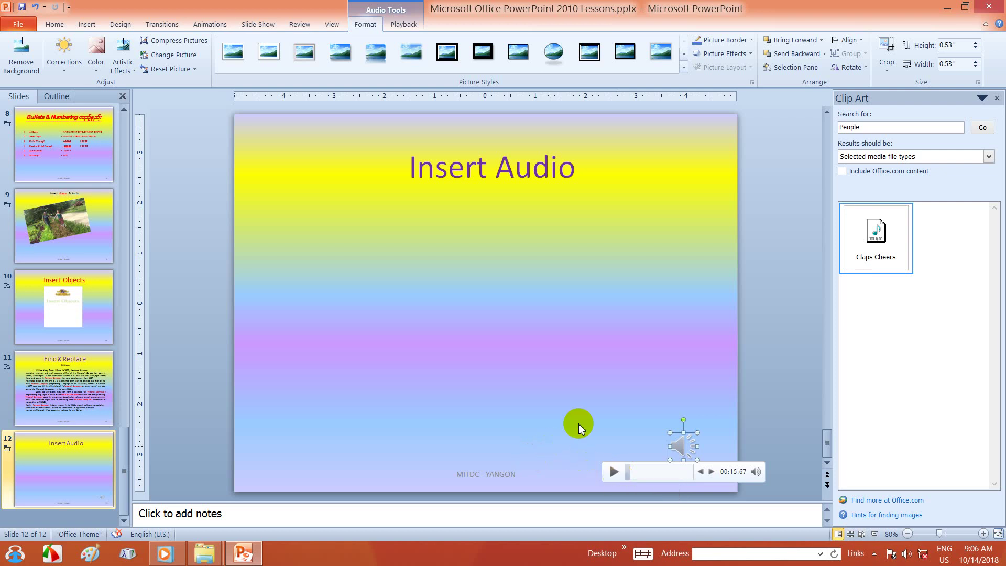
{"action": "left_click", "coordinate": [627, 389]}
- Check the Insert Audio options without choosing one, then minimize PowerPoint to show the desktop
{"action": "left_click", "coordinate": [87, 24]}
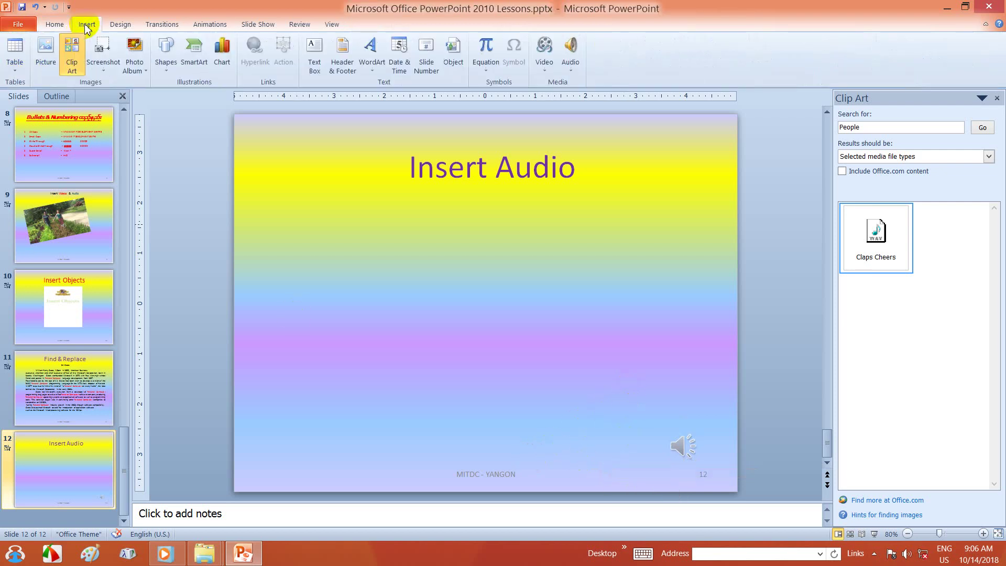
{"action": "left_click", "coordinate": [570, 52]}
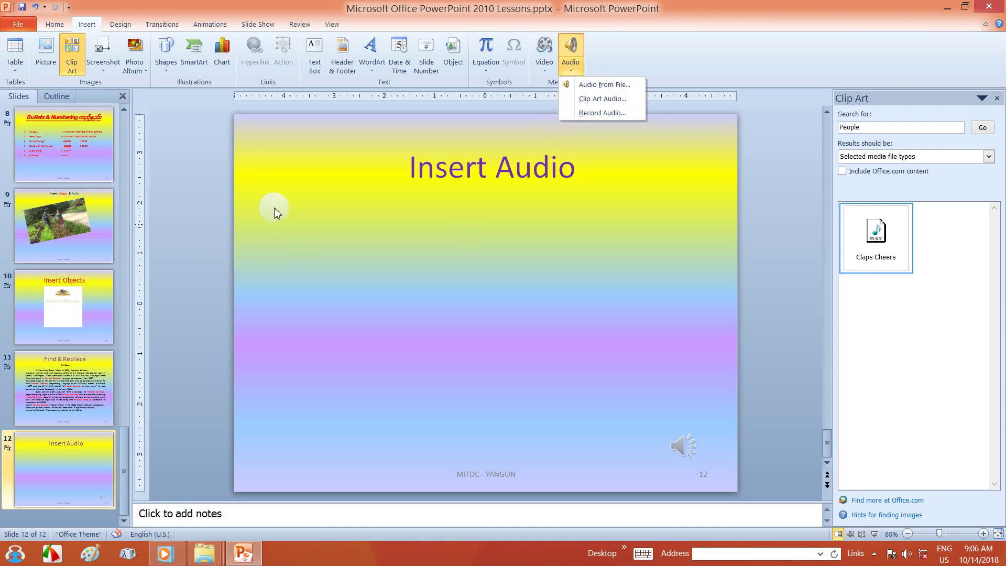
{"action": "left_click", "coordinate": [444, 203]}
{"action": "left_click", "coordinate": [946, 8]}
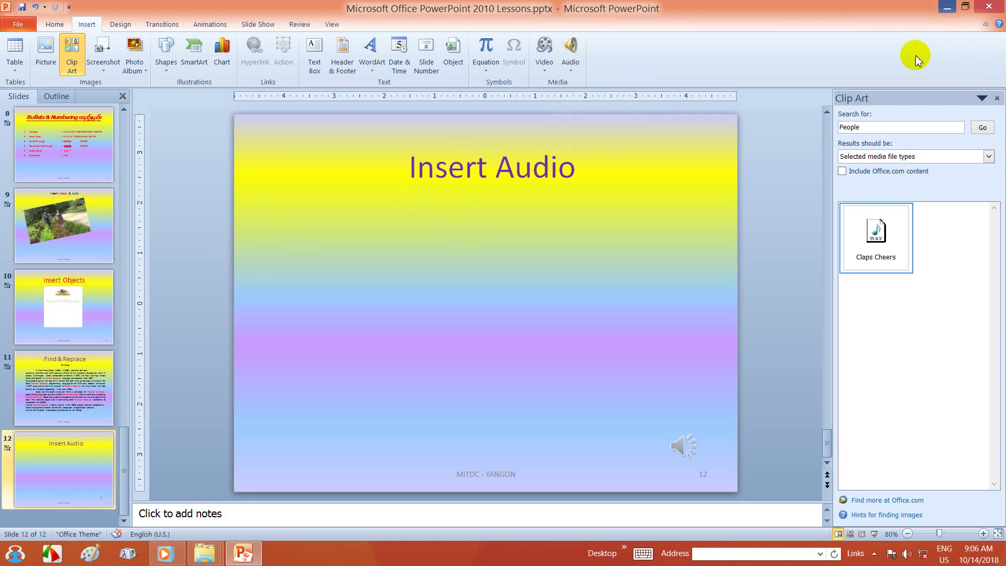